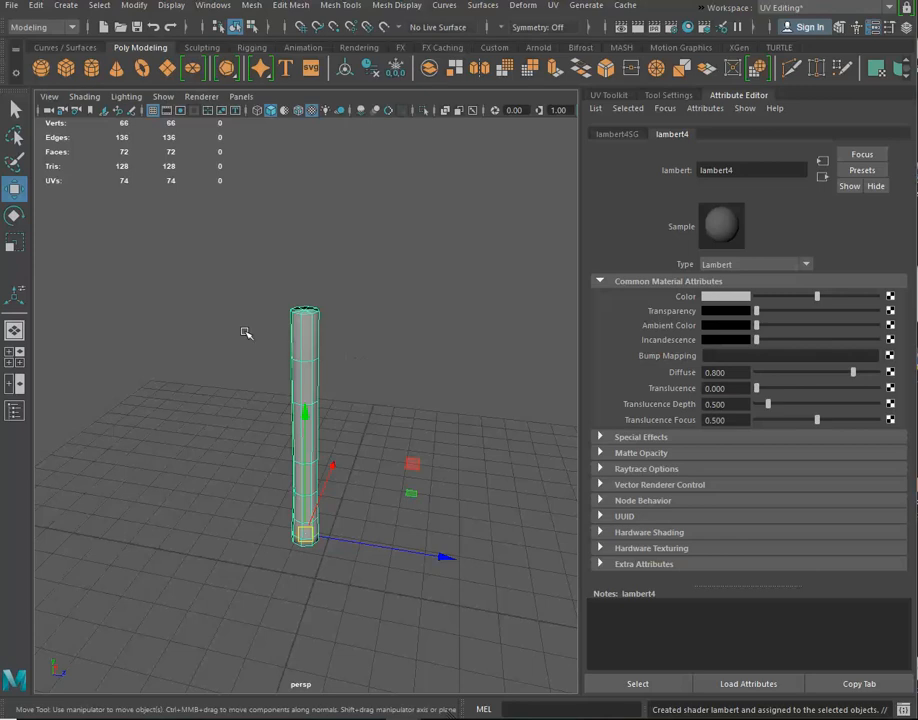
{"action": "left_click_drag", "start_coordinate": [246, 332], "coordinate": [227, 295], "text": "alt"}
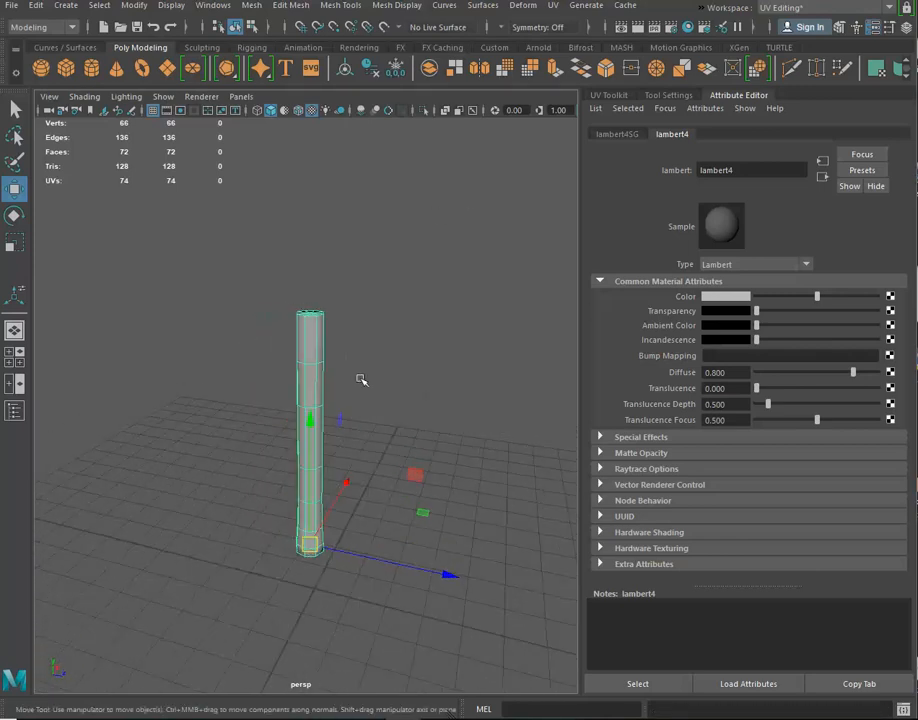
{"action": "right_click", "coordinate": [317, 317]}
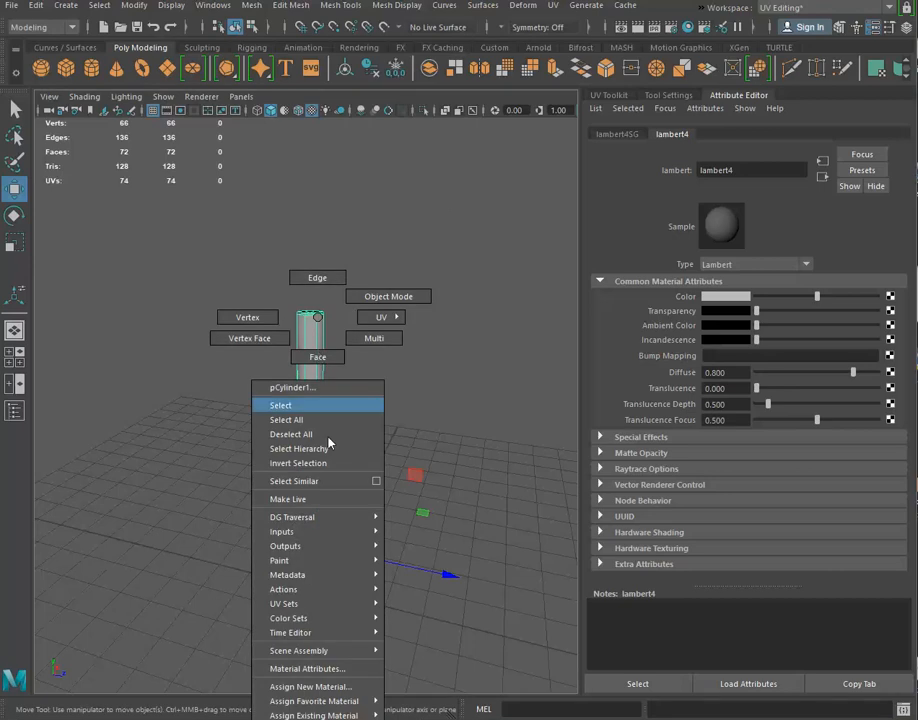
{"action": "mouse_move", "coordinate": [375, 708]}
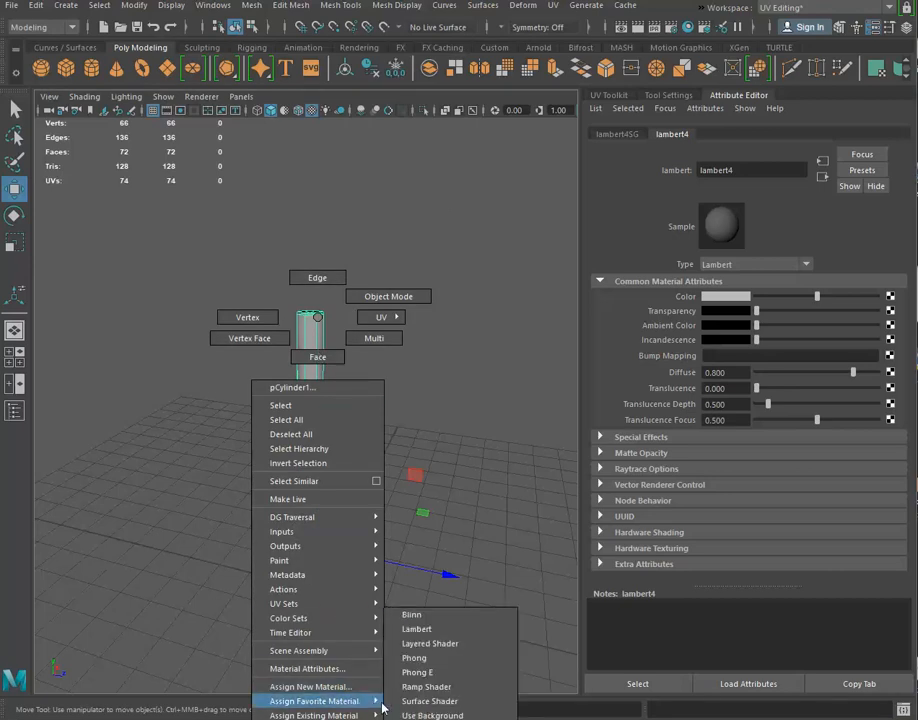
{"action": "left_click", "coordinate": [507, 455]}
{"action": "left_click", "coordinate": [889, 296]}
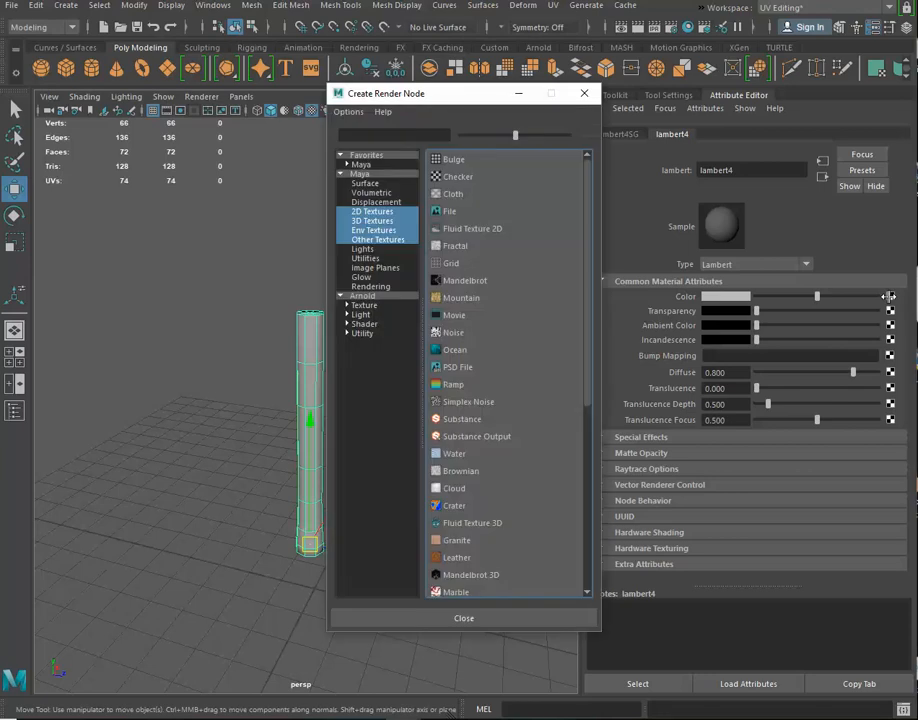
{"action": "left_click", "coordinate": [573, 100]}
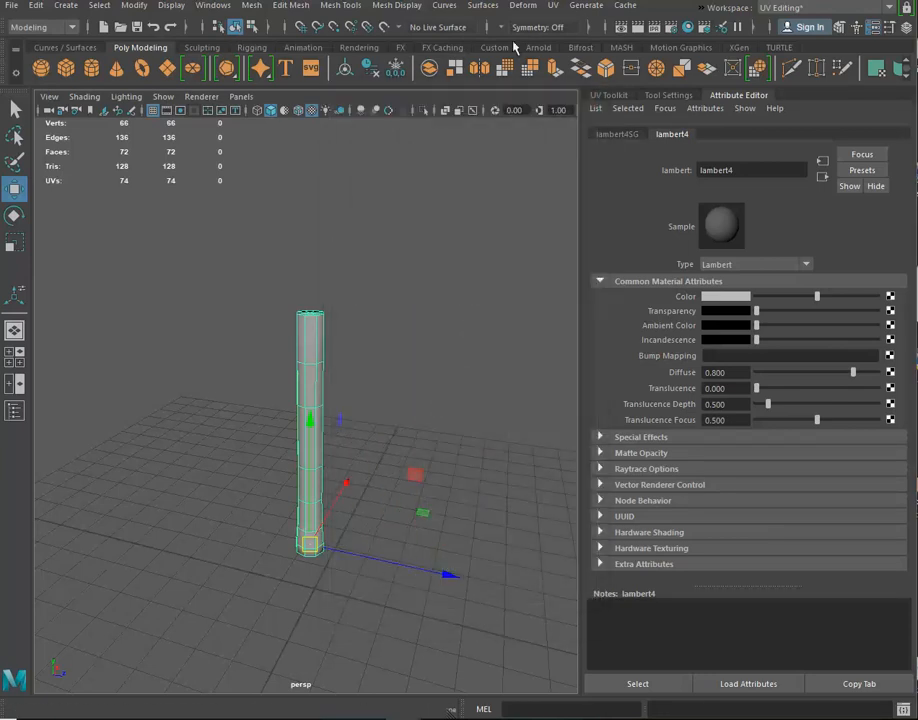
Inspect the cylinder's UV layout in the UV Editor, and close the editor
{"action": "left_click", "coordinate": [553, 5]}
{"action": "left_click", "coordinate": [574, 31]}
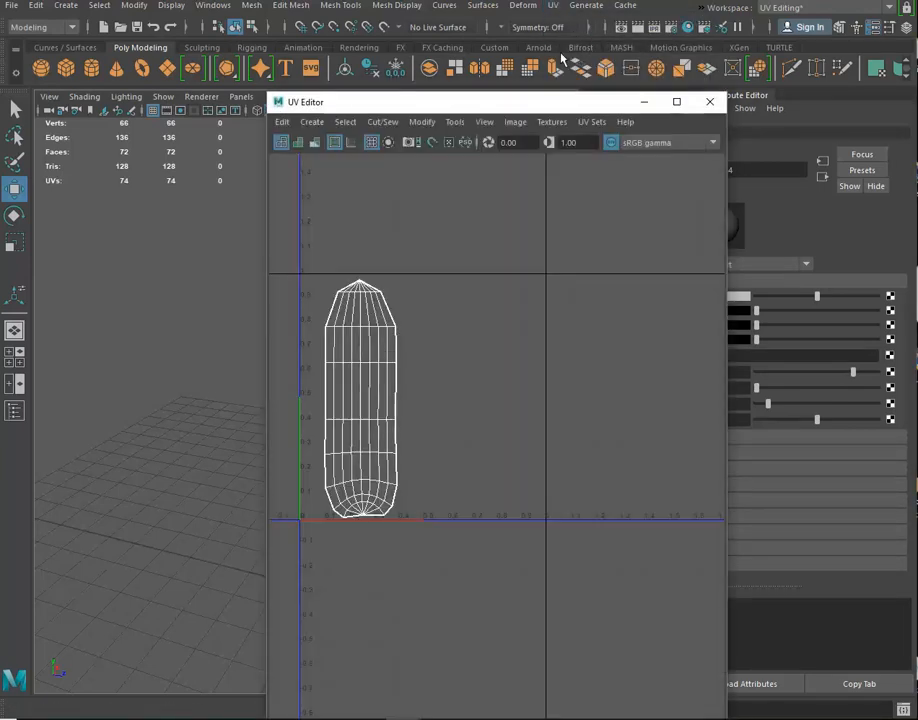
{"action": "left_click_drag", "start_coordinate": [485, 108], "coordinate": [634, 97]}
{"action": "scroll", "coordinate": [615, 353], "scroll_direction": "down", "scroll_amount": 5}
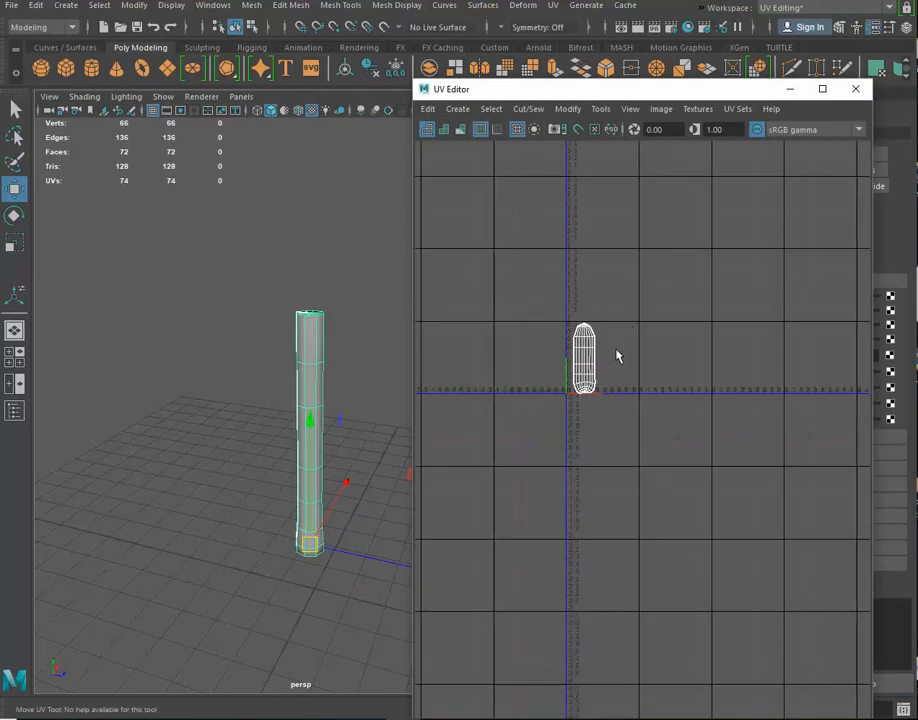
{"action": "scroll", "coordinate": [627, 235], "scroll_direction": "up", "scroll_amount": 5}
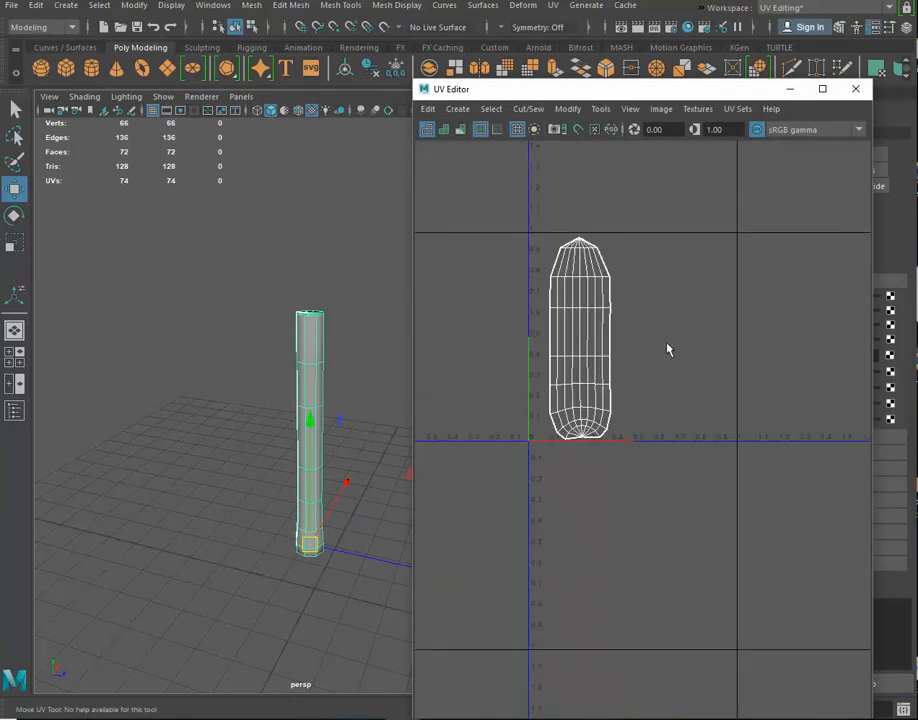
{"action": "left_click", "coordinate": [855, 88]}
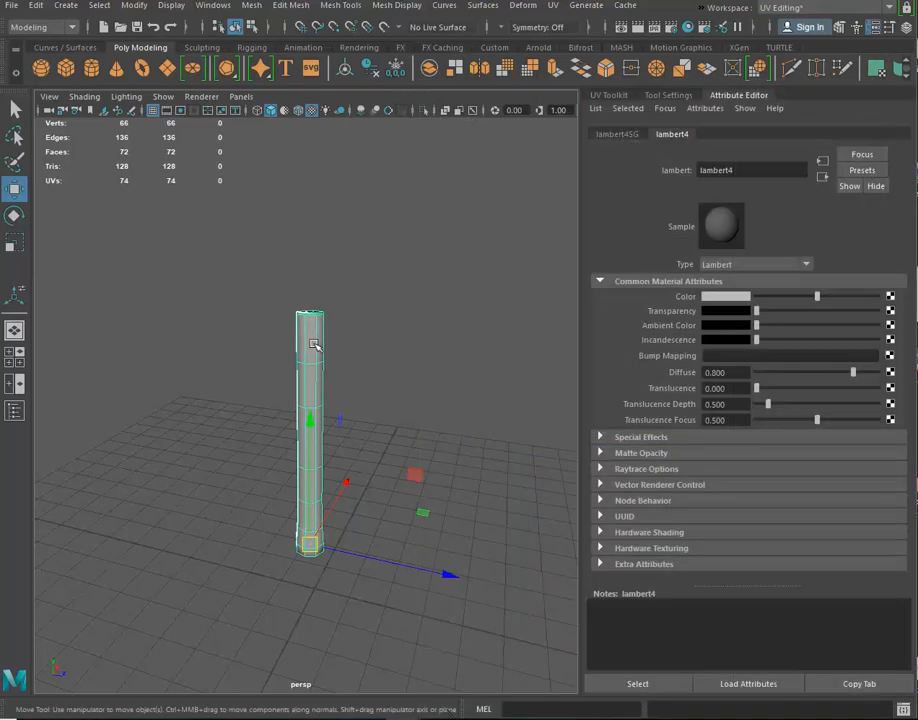
{"action": "left_click", "coordinate": [330, 340]}
{"action": "left_click", "coordinate": [324, 342]}
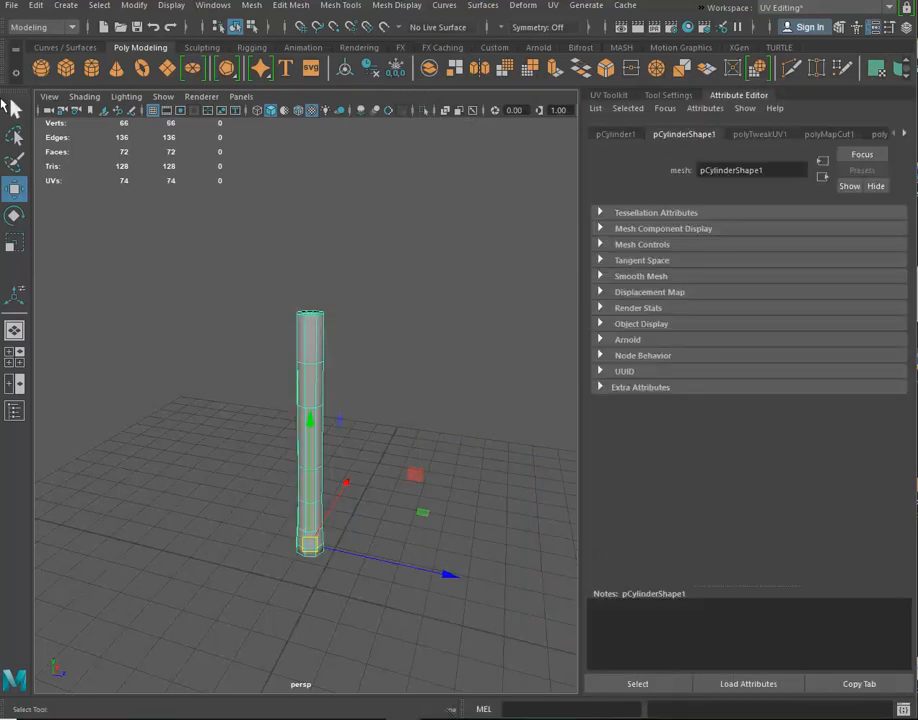
{"action": "left_click", "coordinate": [12, 6]}
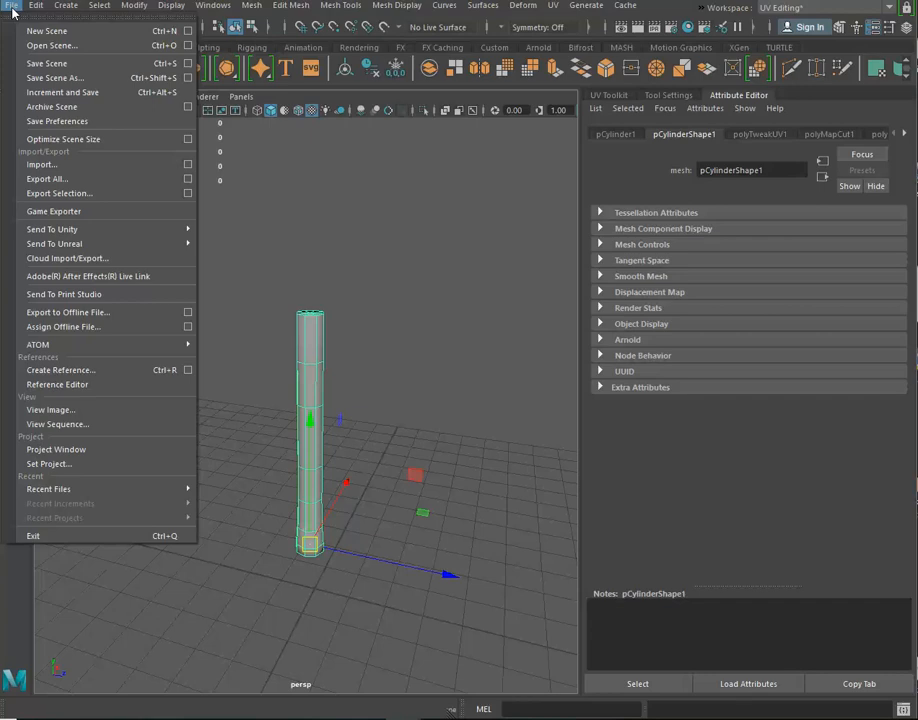
{"action": "left_click", "coordinate": [36, 194]}
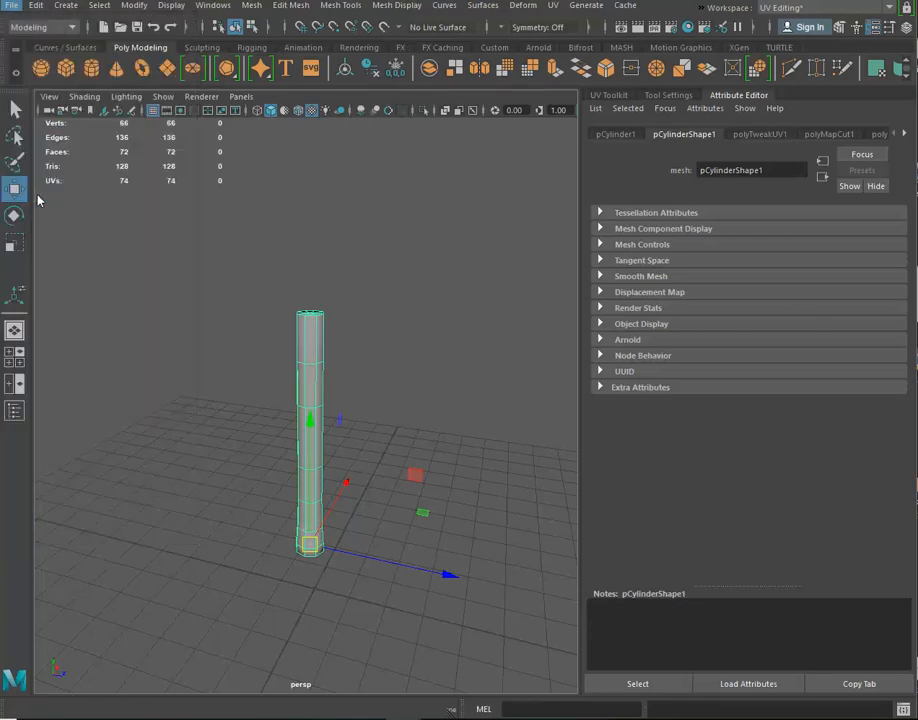
{"action": "left_click", "coordinate": [154, 562]}
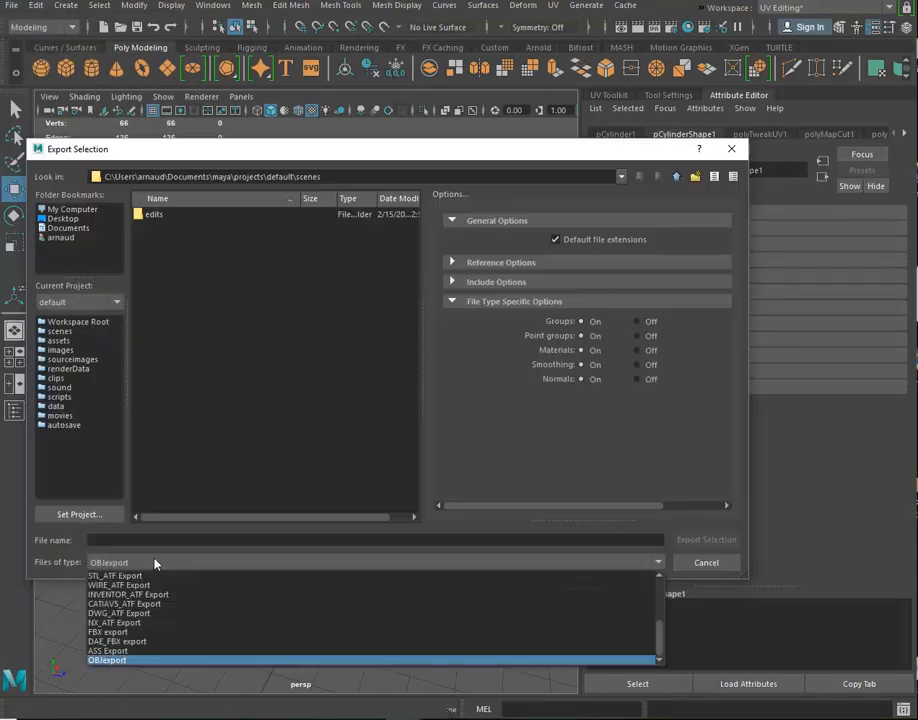
{"action": "left_click", "coordinate": [115, 661]}
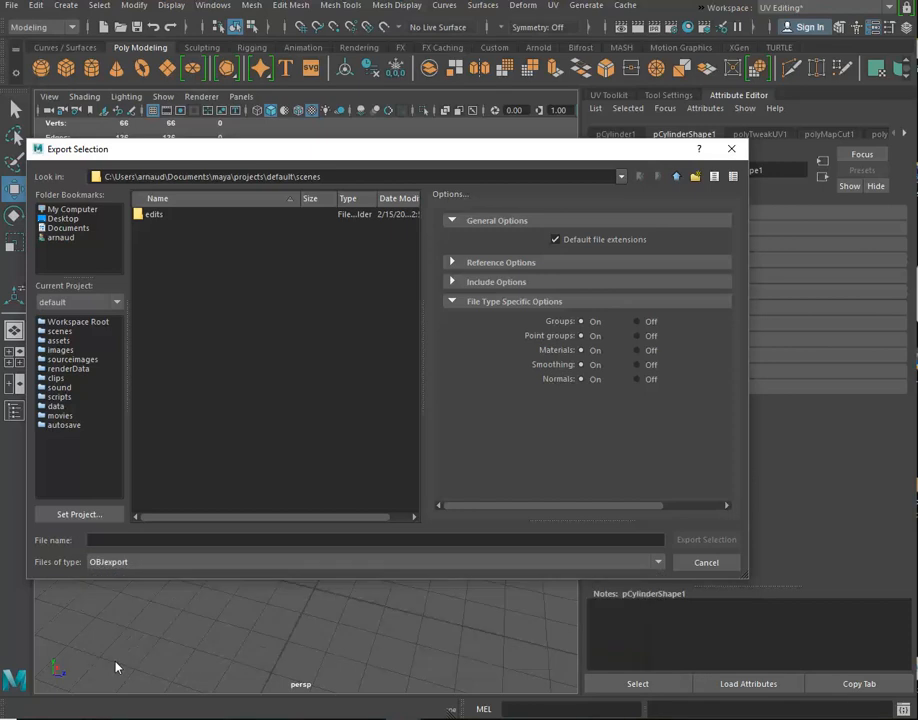
{"action": "left_click", "coordinate": [720, 565]}
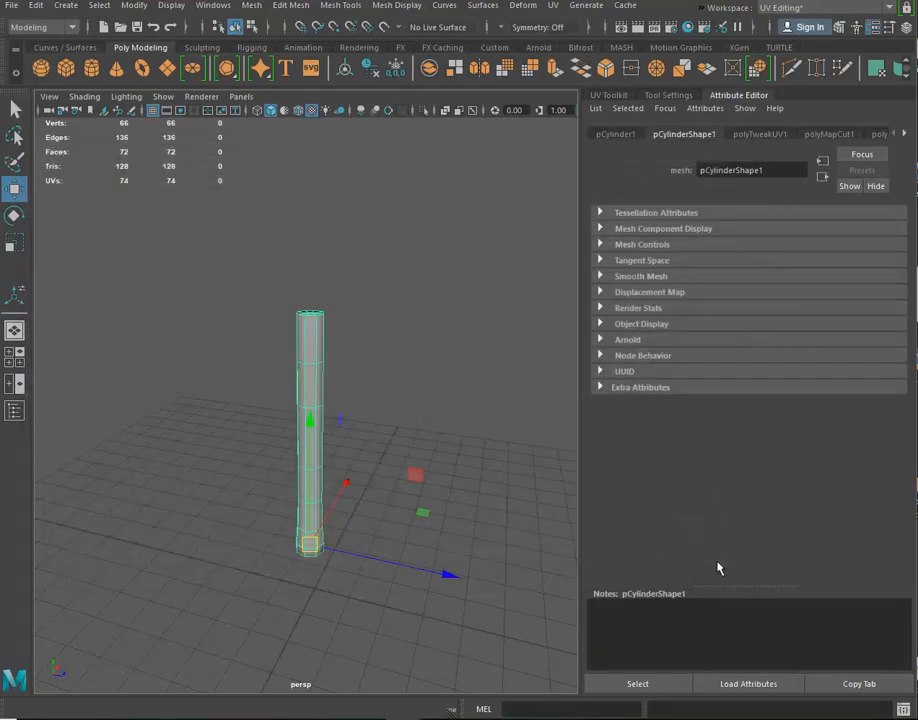
Check the Loaded and Auto load status of objExport.mll in the Plug-in Manager
{"action": "left_click", "coordinate": [174, 7]}
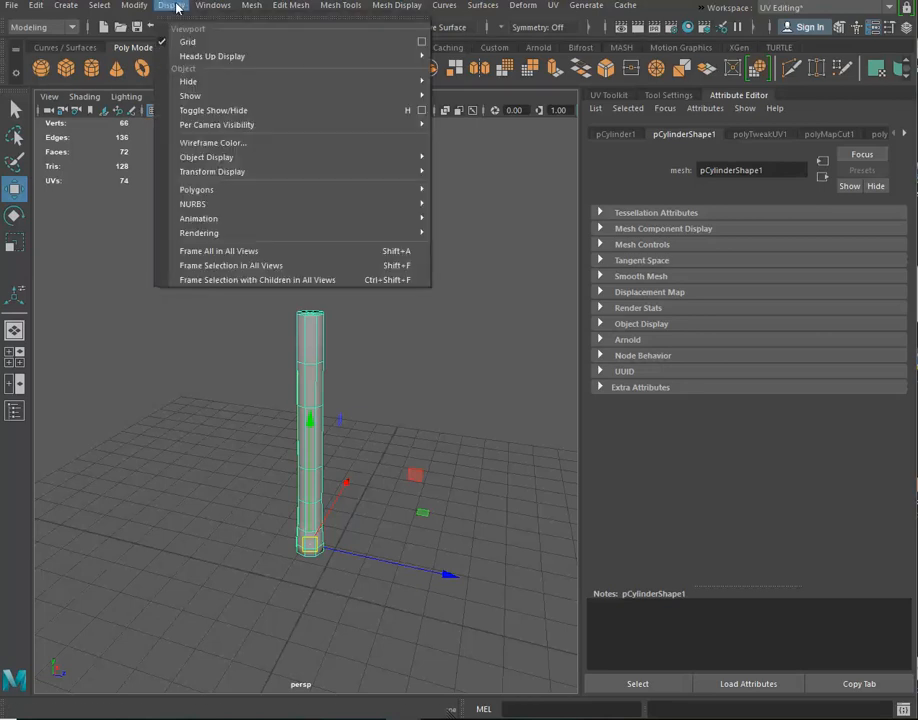
{"action": "mouse_move", "coordinate": [203, 8]}
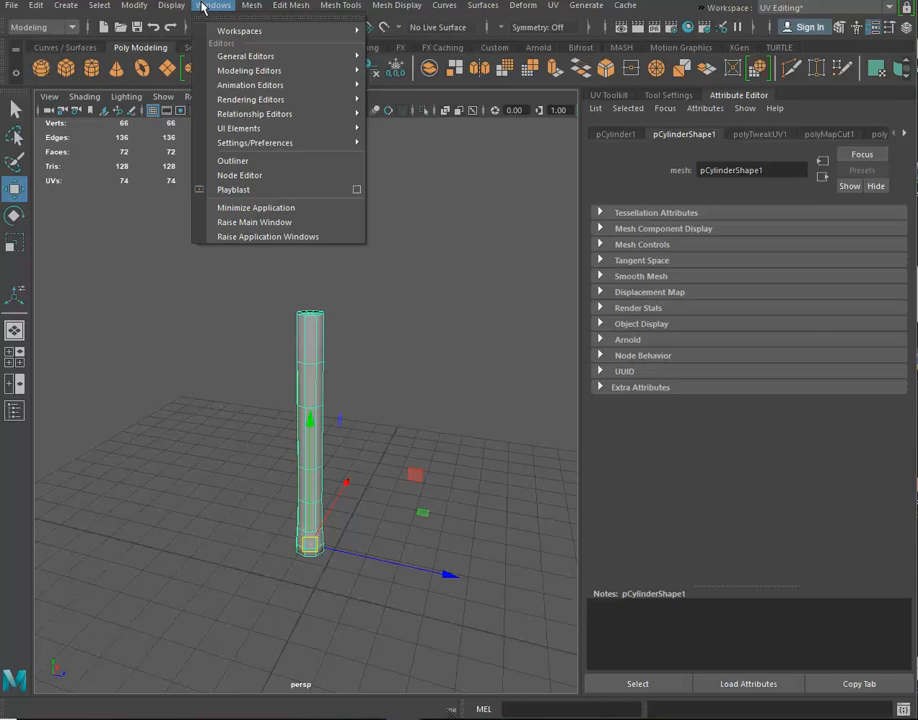
{"action": "mouse_move", "coordinate": [222, 145]}
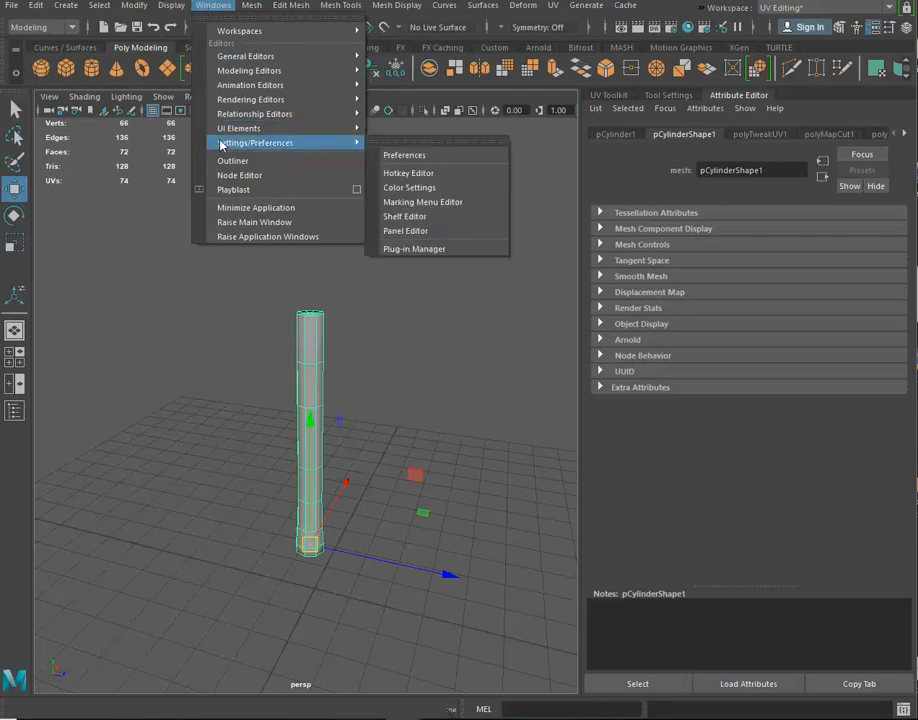
{"action": "left_click", "coordinate": [422, 249]}
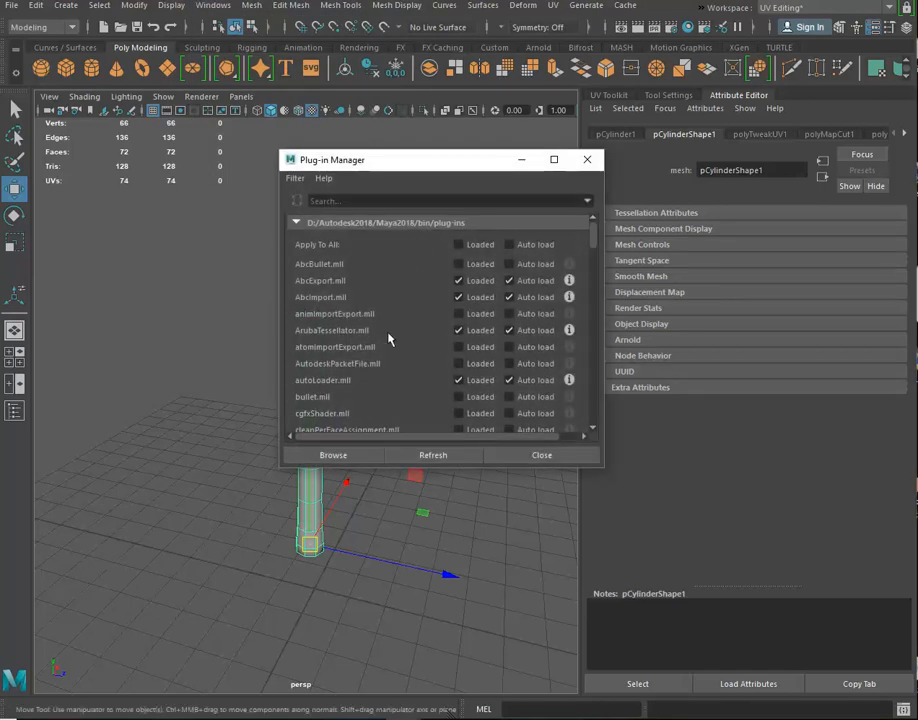
{"action": "scroll", "coordinate": [397, 281], "scroll_direction": "down", "scroll_amount": 10}
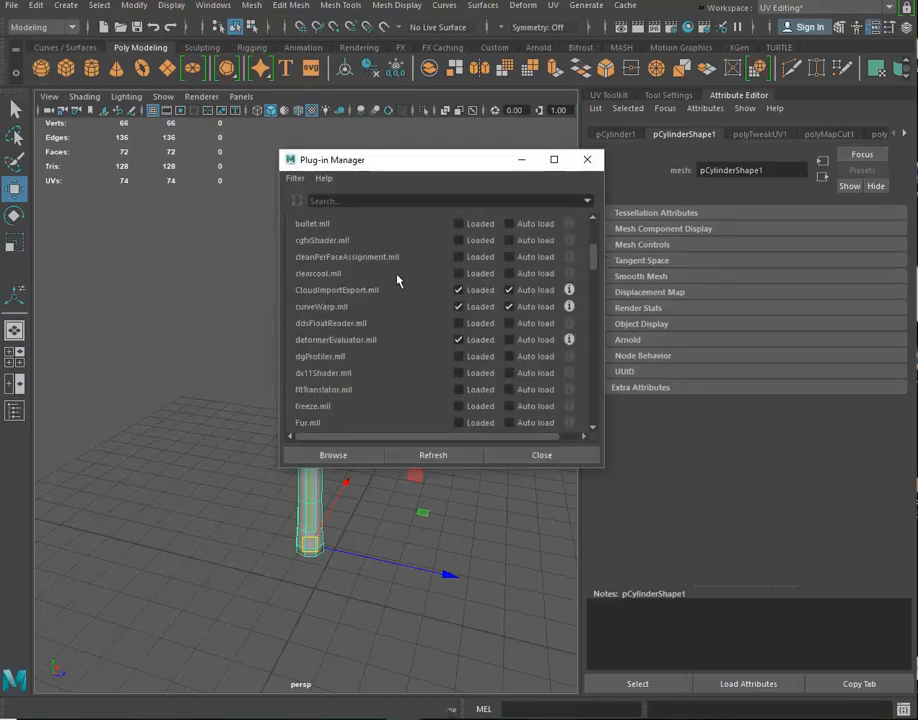
{"action": "scroll", "coordinate": [397, 281], "scroll_direction": "down", "scroll_amount": 8}
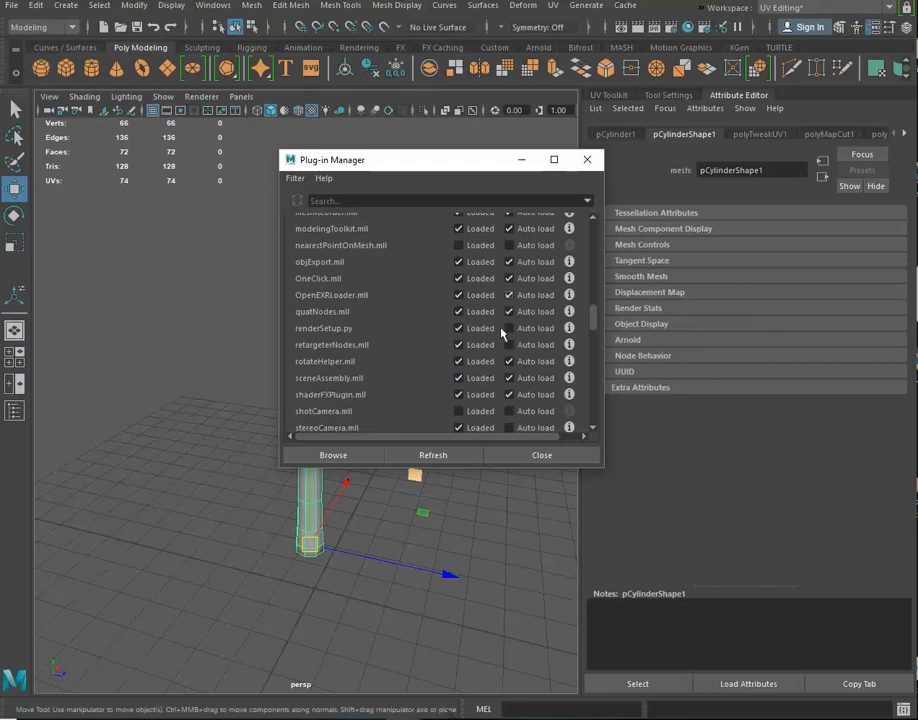
{"action": "left_click", "coordinate": [520, 456]}
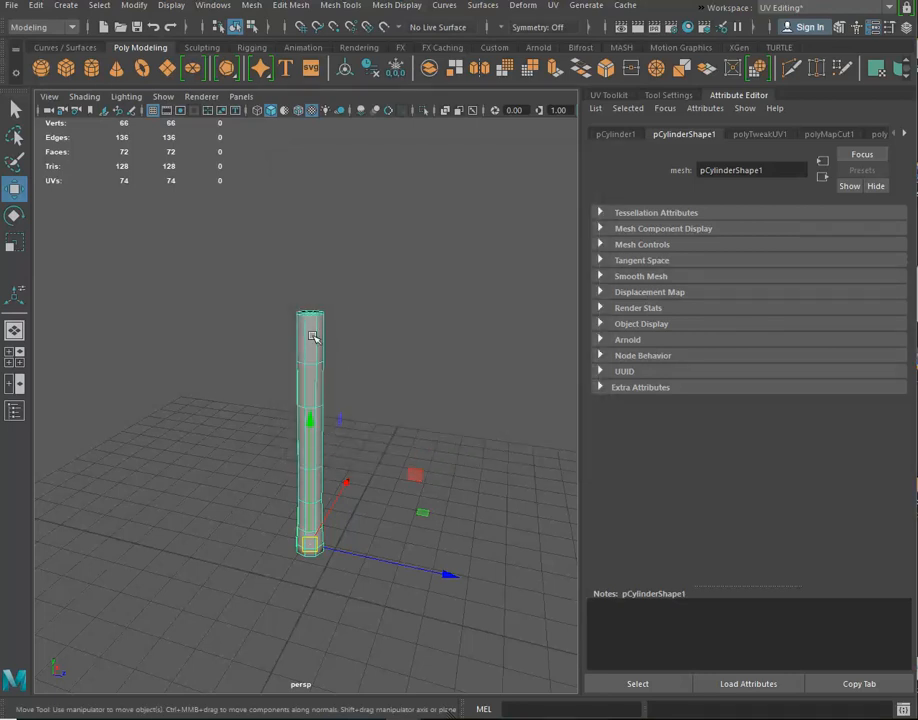
Export the selected cylinder in OBJexport format as tree-trunk to the ASu folder on the Desktop
{"action": "left_click", "coordinate": [13, 8]}
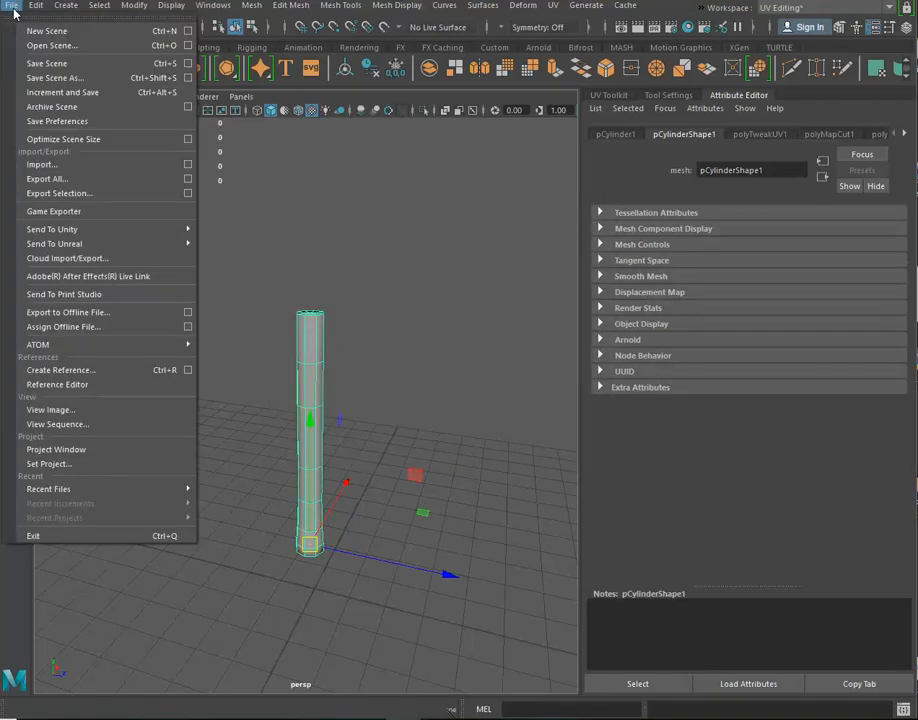
{"action": "left_click", "coordinate": [50, 193]}
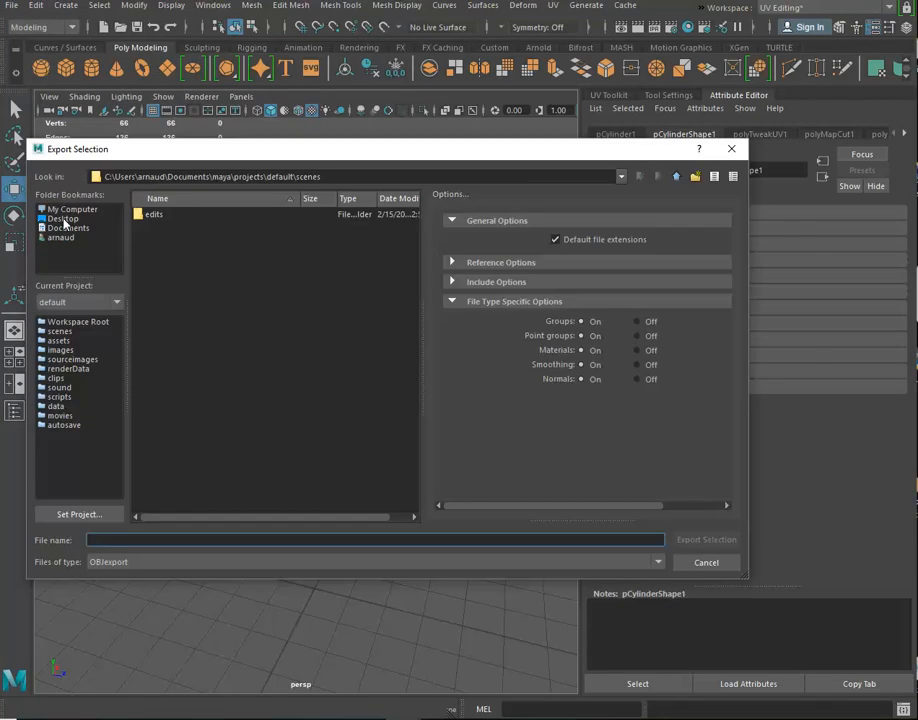
{"action": "left_click", "coordinate": [63, 219]}
{"action": "double_click", "coordinate": [152, 261]}
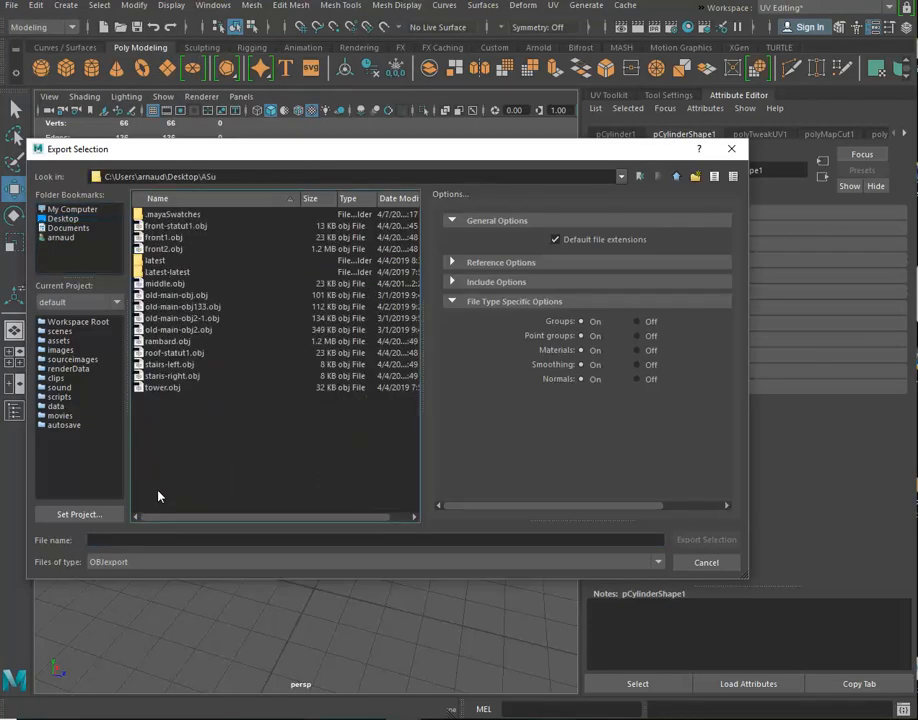
{"action": "left_click", "coordinate": [138, 538]}
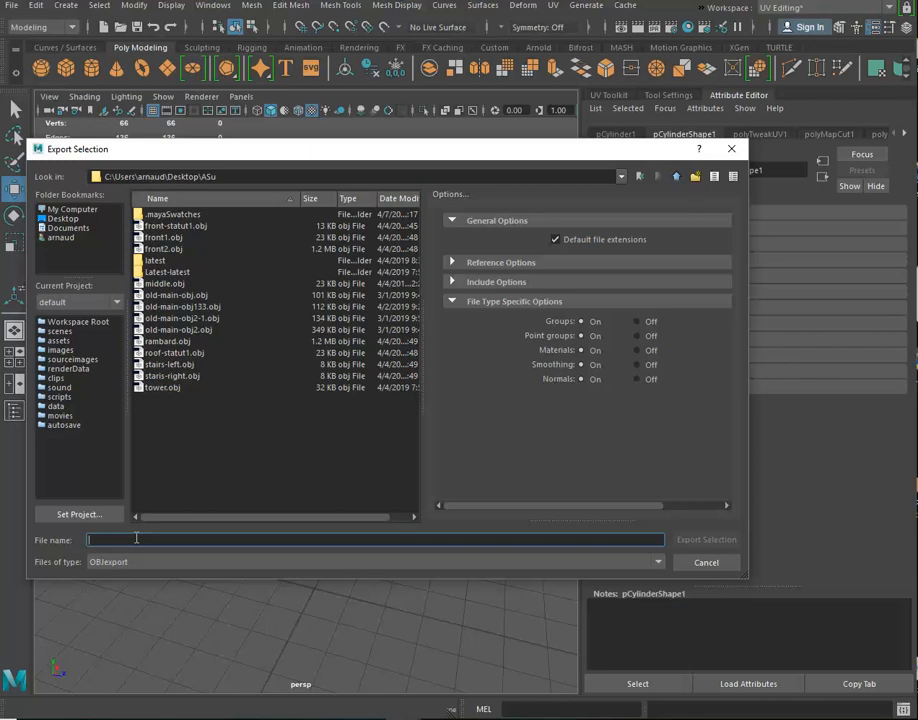
{"action": "type", "text": "tree-trunk"}
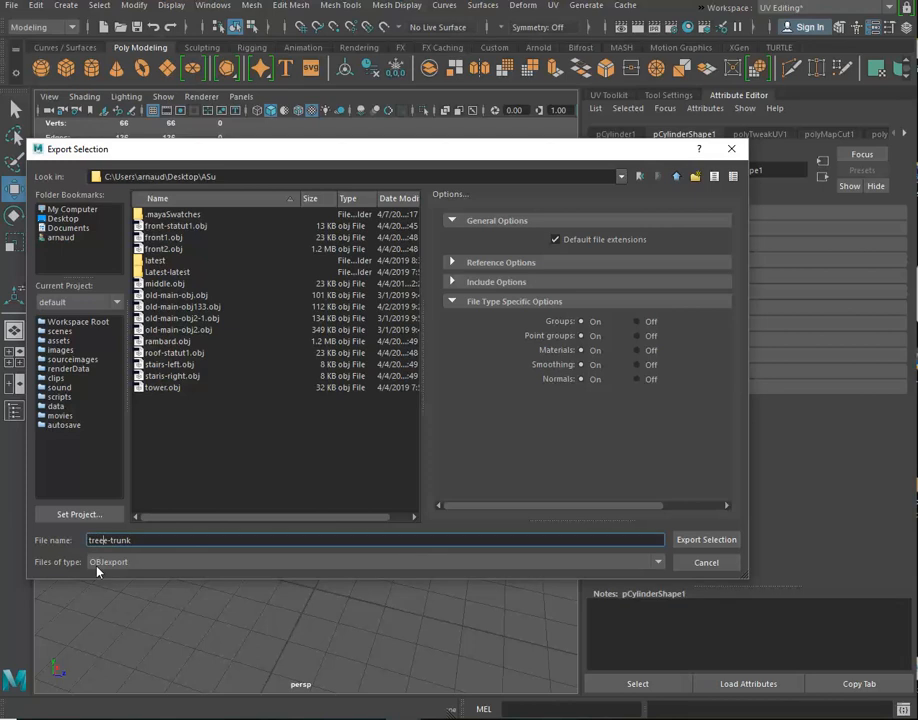
{"action": "key", "text": "BackSpace"}
{"action": "left_click", "coordinate": [694, 542]}
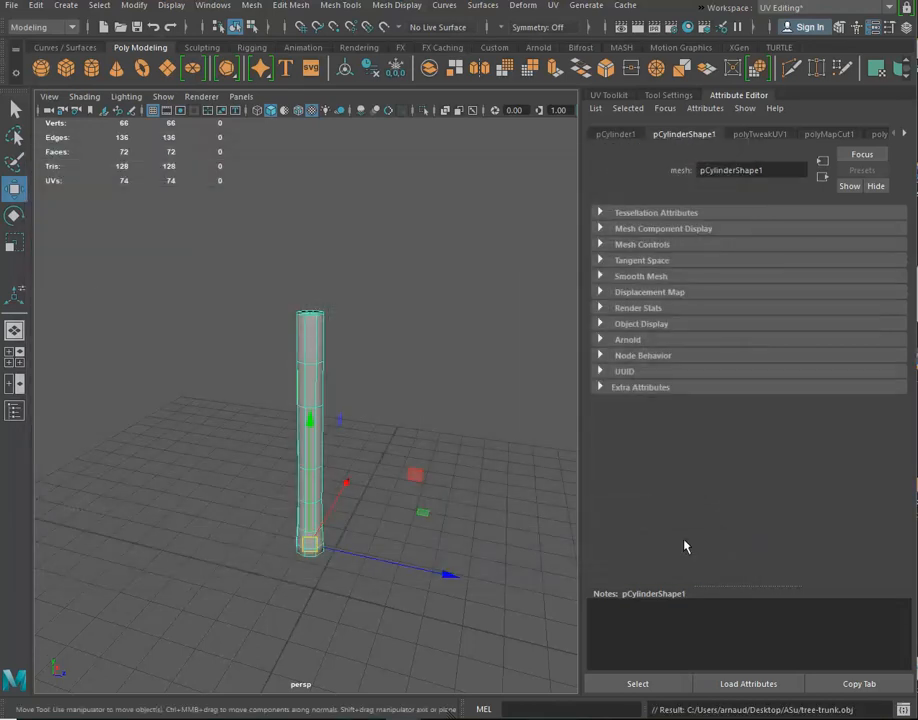
Switch to Photoshop and close the uv-map.png document without saving its changes
{"action": "key", "text": "super+d"}
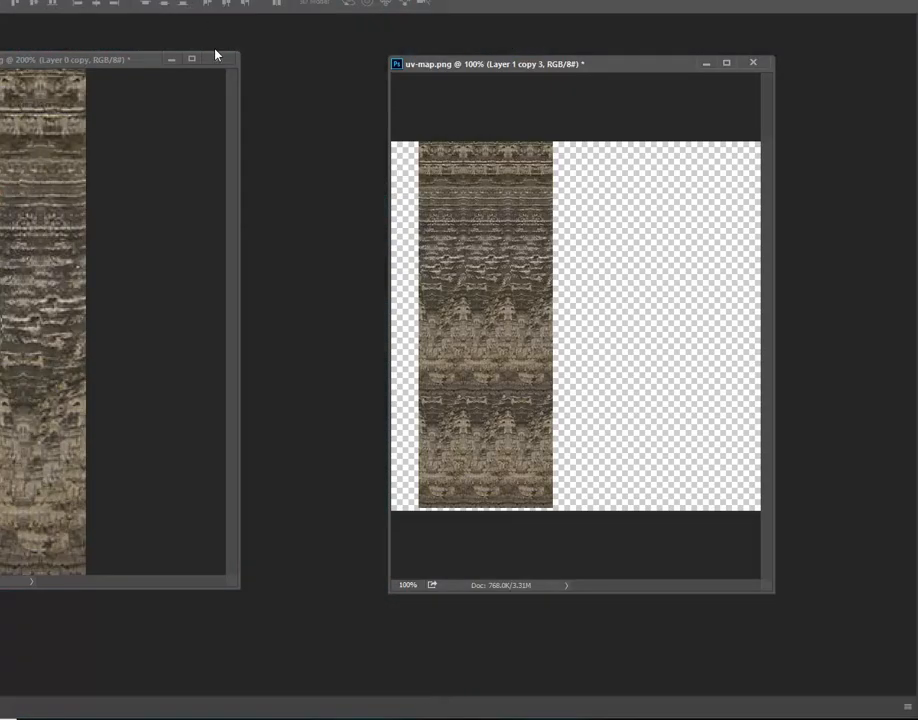
{"action": "left_click", "coordinate": [216, 57]}
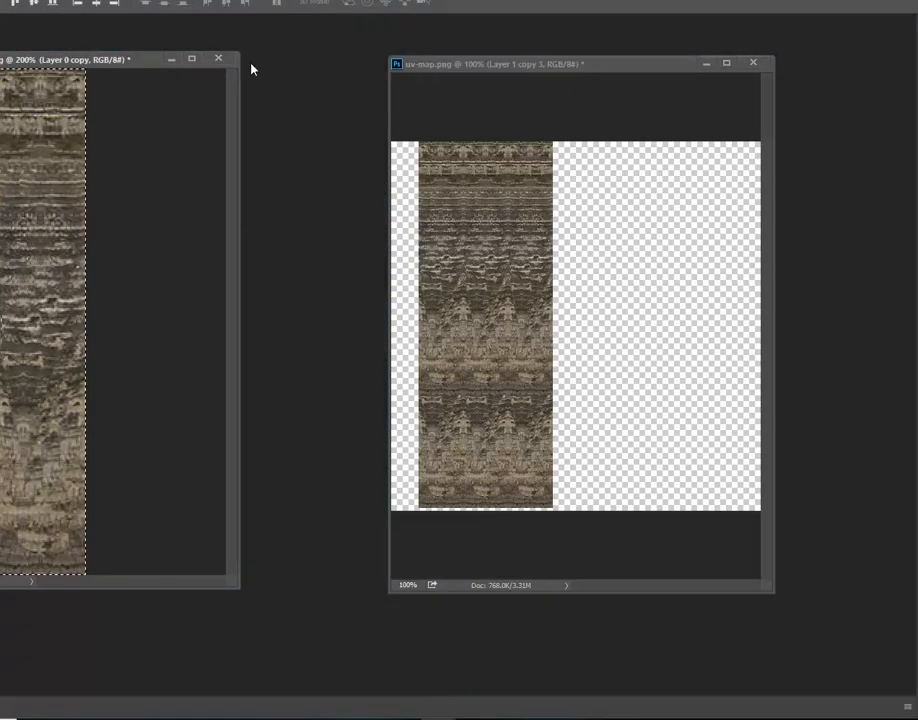
{"action": "left_click", "coordinate": [499, 267]}
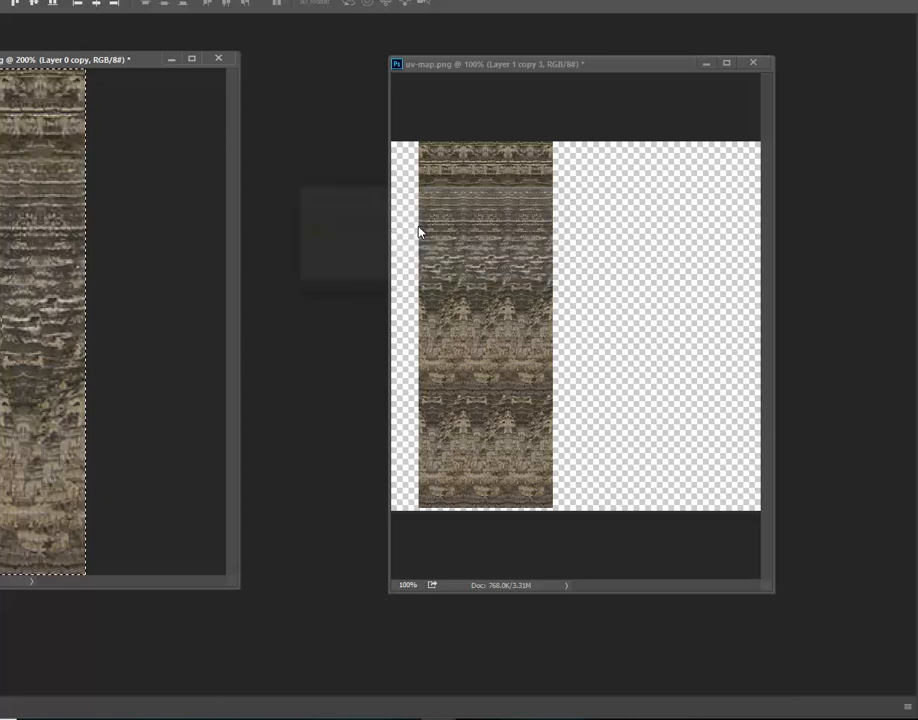
{"action": "left_click", "coordinate": [756, 64]}
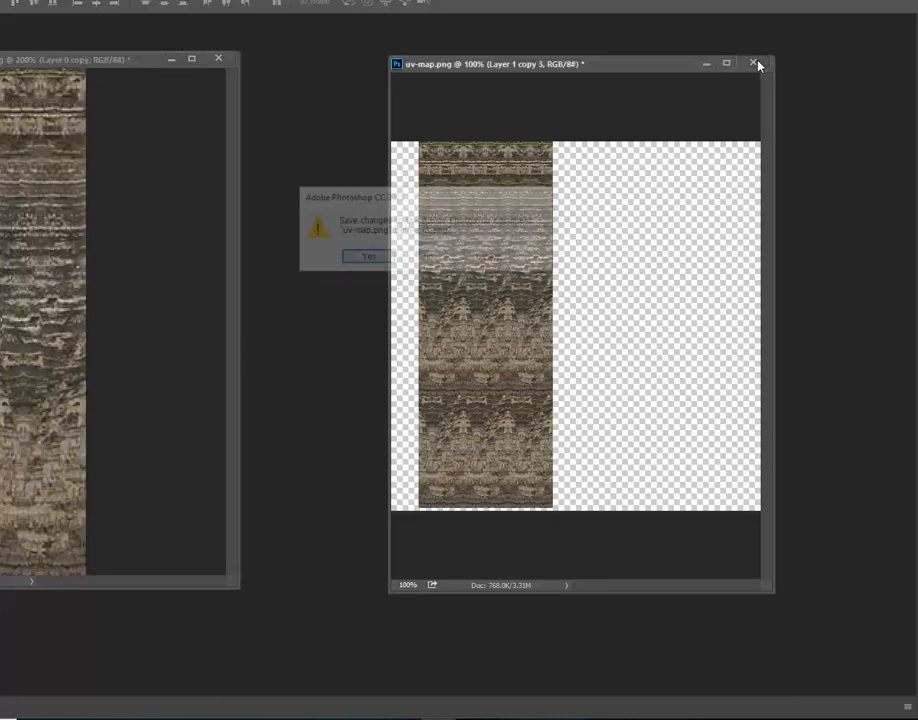
{"action": "left_click", "coordinate": [426, 258]}
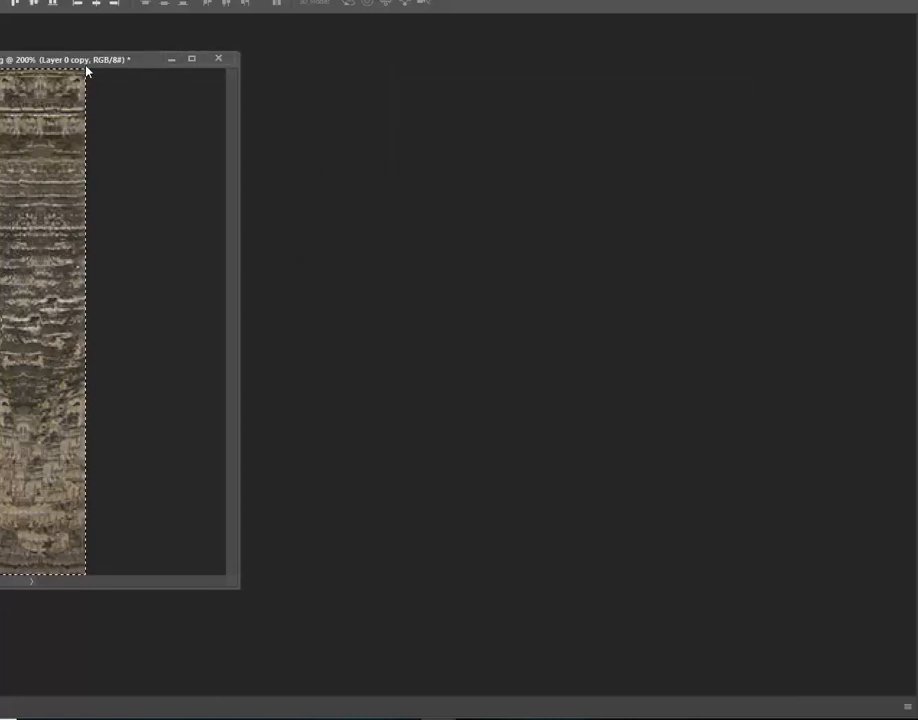
Move the bark texture document aside and restore the Photoshop window to a smaller size over the desktop
{"action": "left_click_drag", "start_coordinate": [96, 60], "coordinate": [20, 56]}
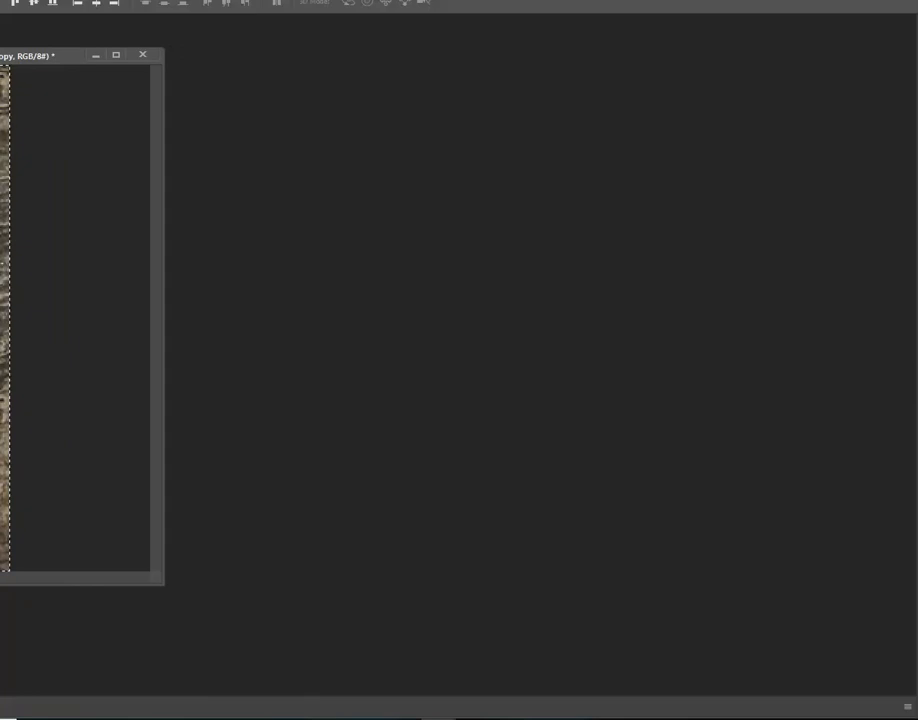
{"action": "left_click", "coordinate": [878, 0]}
{"action": "left_click_drag", "start_coordinate": [684, 0], "coordinate": [637, 14]}
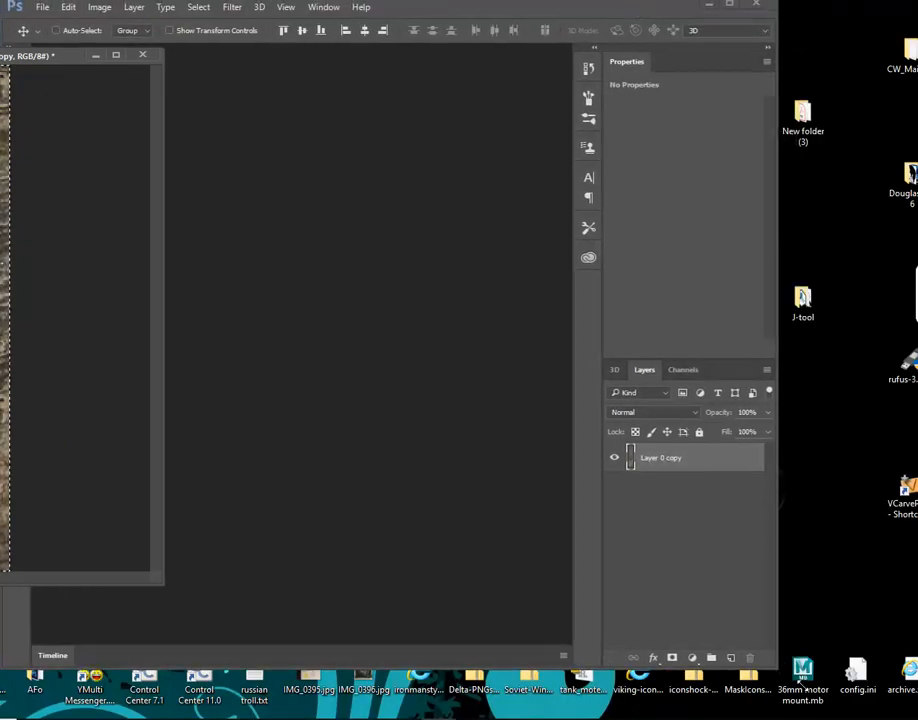
Enlarge the Photoshop window over the desktop and move the bark texture document out of the workspace
{"action": "left_click_drag", "start_coordinate": [777, 669], "coordinate": [917, 718]}
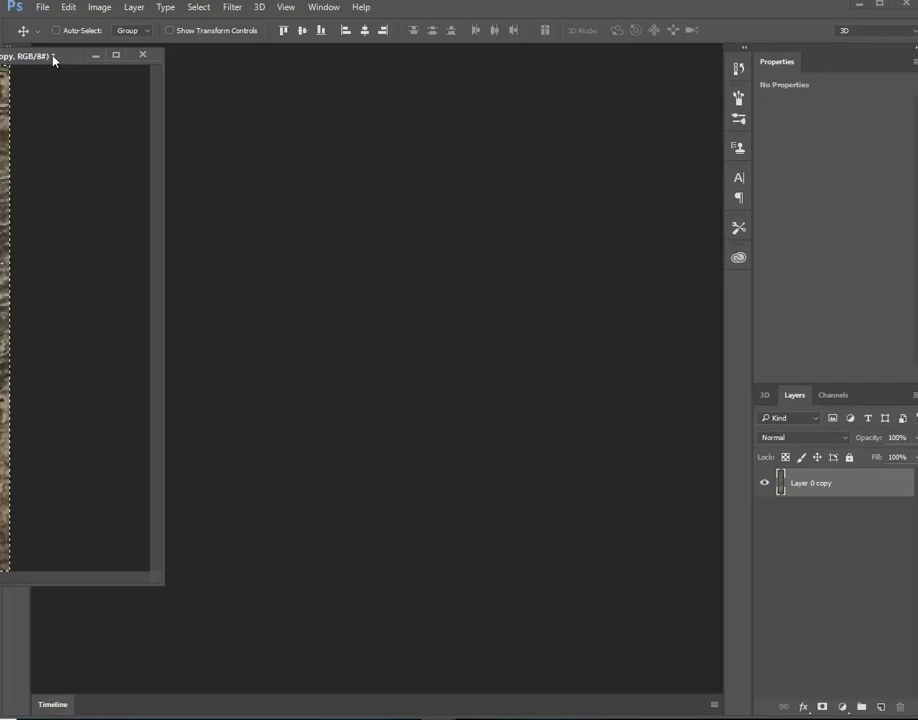
{"action": "left_click_drag", "start_coordinate": [55, 57], "coordinate": [116, 135]}
{"action": "left_click_drag", "start_coordinate": [224, 176], "coordinate": [0, 169]}
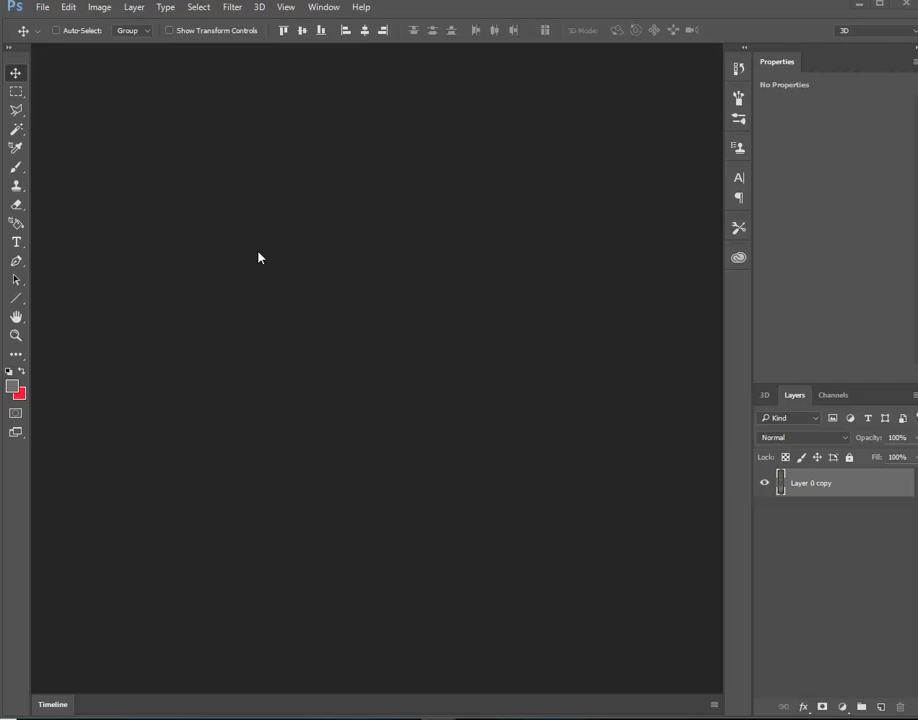
Open tree-trunk.obj from the ASu folder as a 3D document, accepting the proposed scene and document settings
{"action": "left_click", "coordinate": [42, 8]}
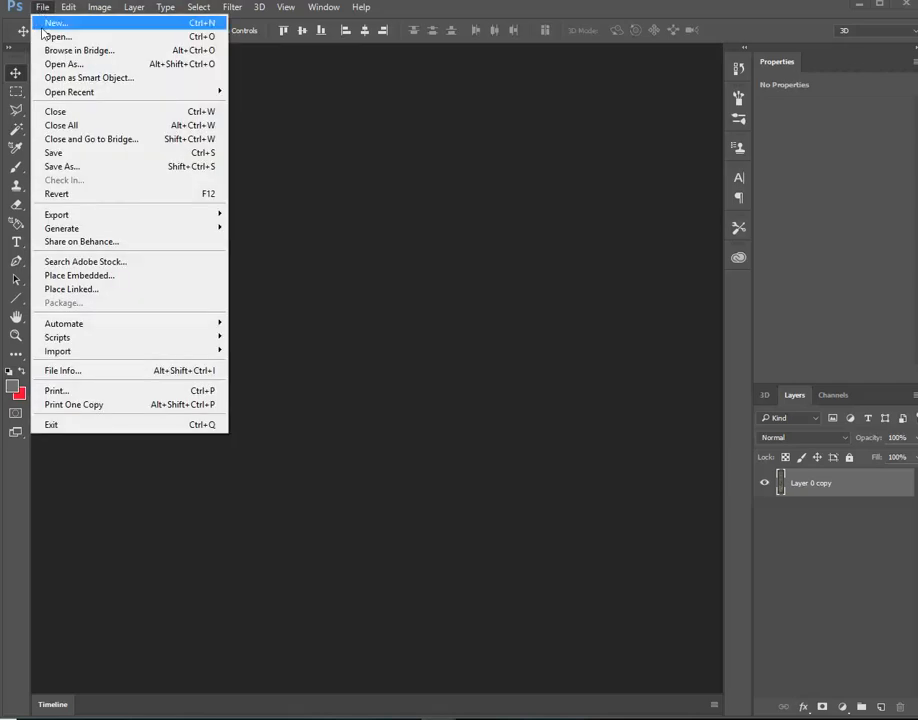
{"action": "left_click", "coordinate": [53, 37]}
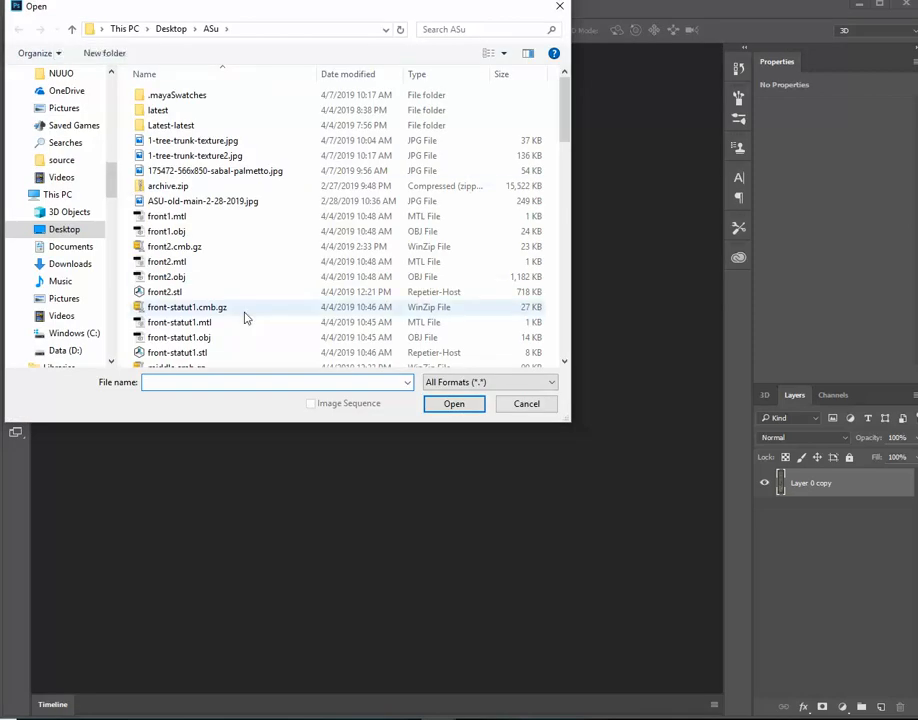
{"action": "scroll", "coordinate": [245, 318], "scroll_direction": "down", "scroll_amount": 10}
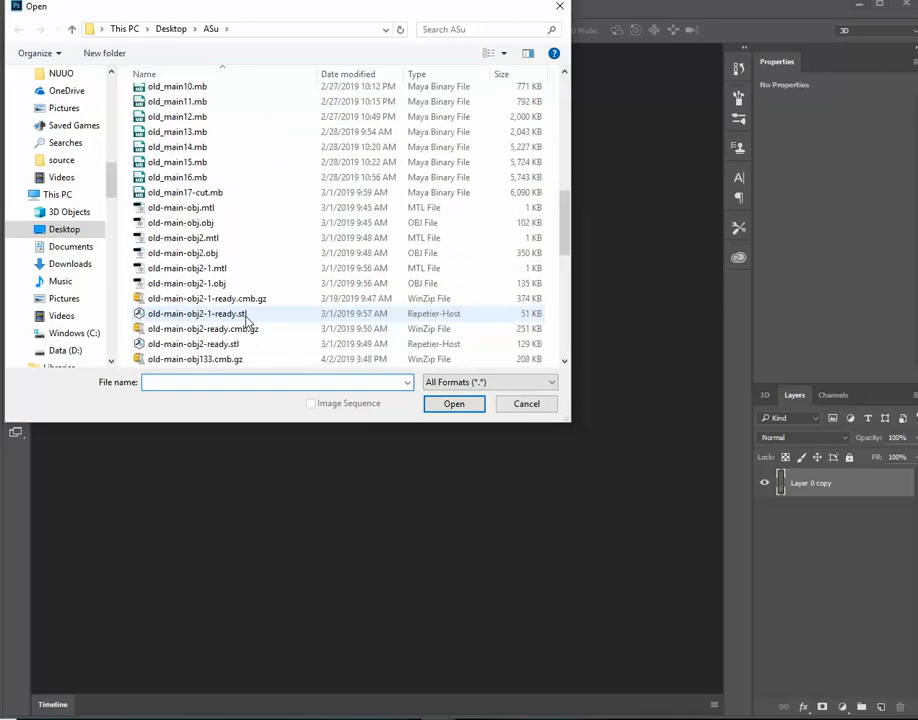
{"action": "scroll", "coordinate": [246, 320], "scroll_direction": "down", "scroll_amount": 4}
{"action": "scroll", "coordinate": [246, 323], "scroll_direction": "down", "scroll_amount": 4}
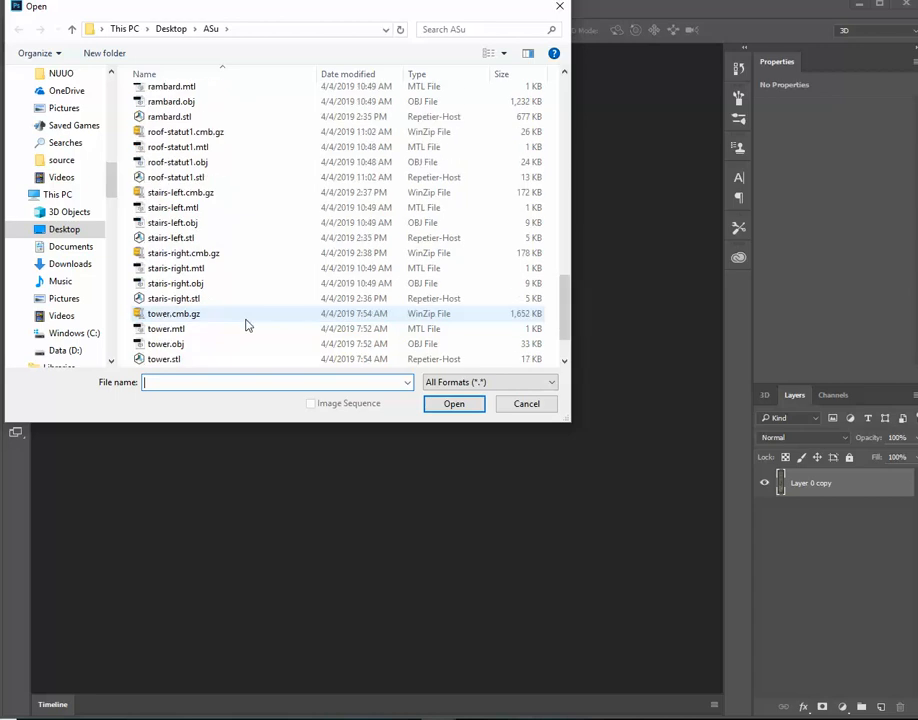
{"action": "scroll", "coordinate": [248, 324], "scroll_direction": "down", "scroll_amount": 2}
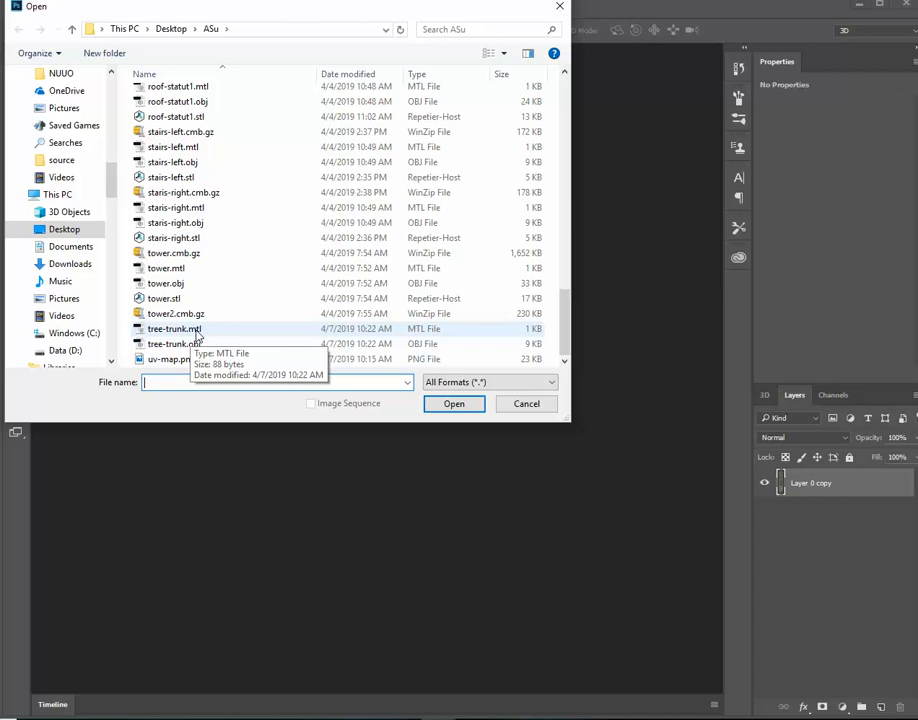
{"action": "left_click", "coordinate": [168, 344]}
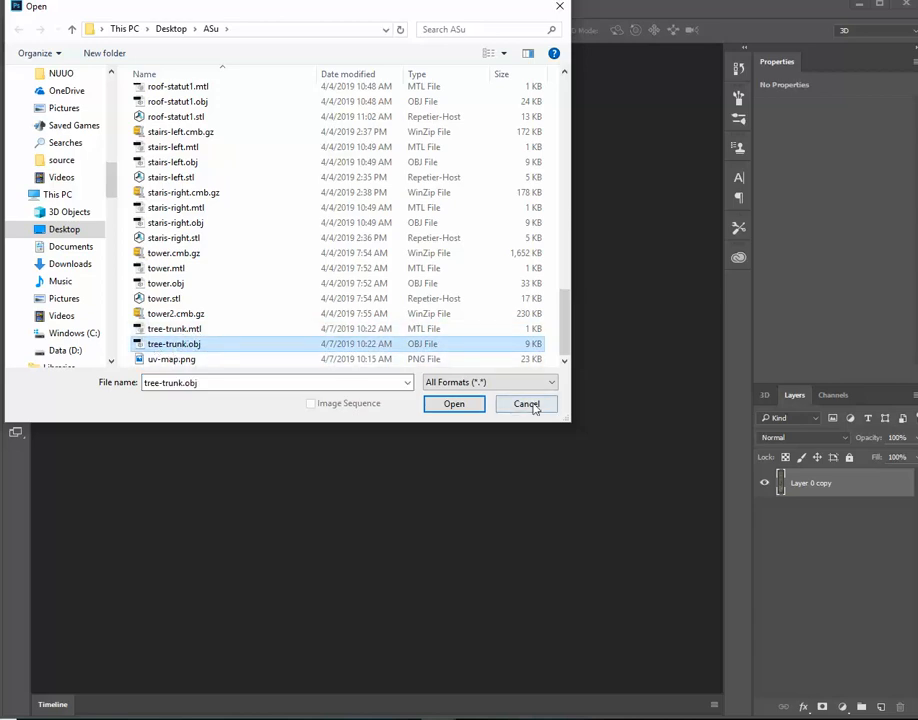
{"action": "left_click", "coordinate": [462, 405]}
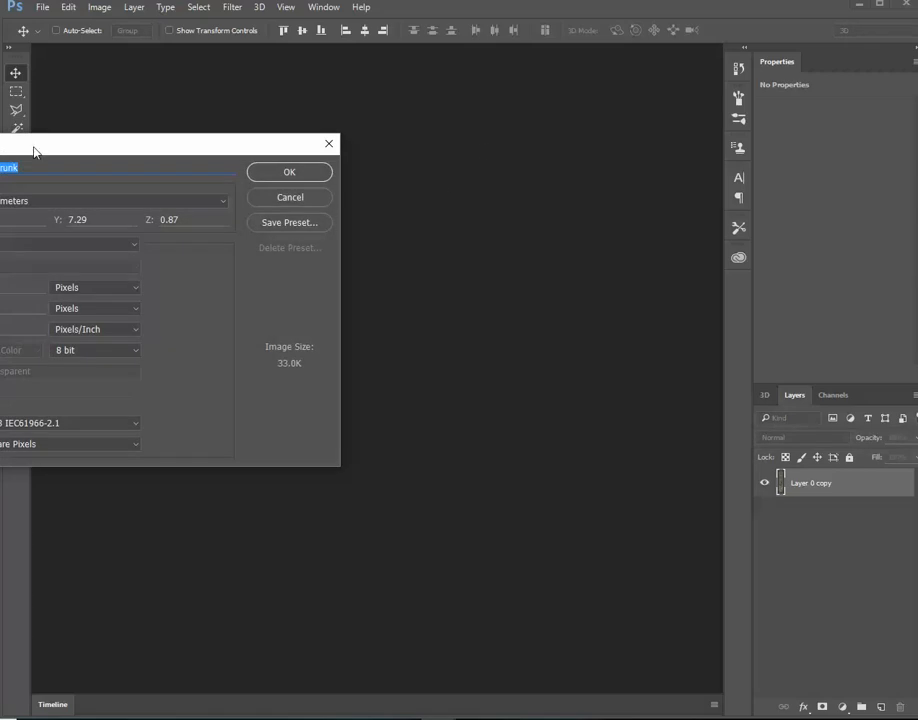
{"action": "left_click_drag", "start_coordinate": [33, 150], "coordinate": [360, 129]}
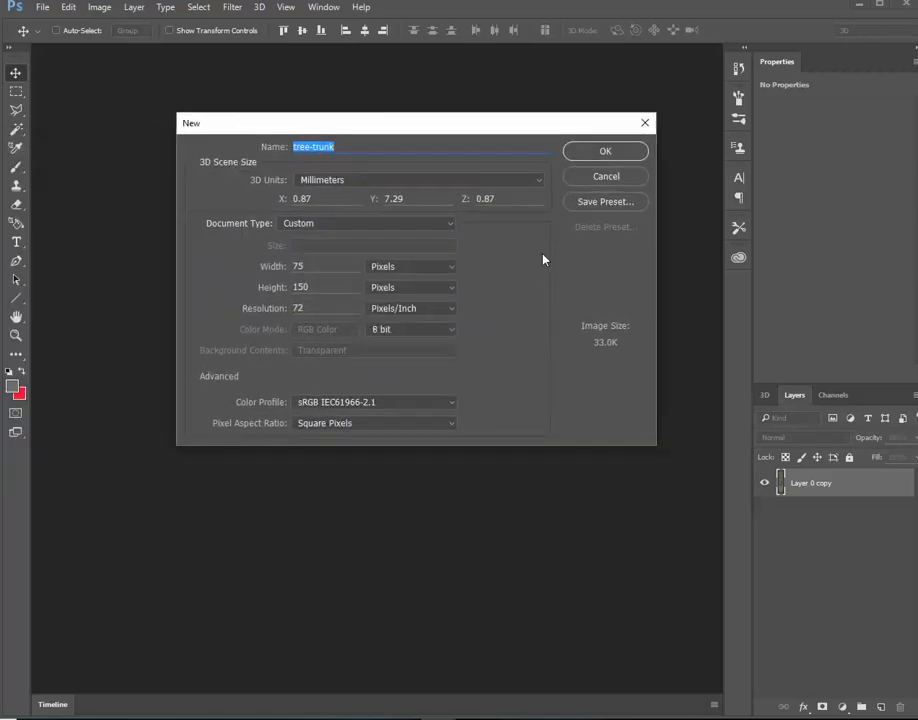
{"action": "left_click", "coordinate": [613, 152]}
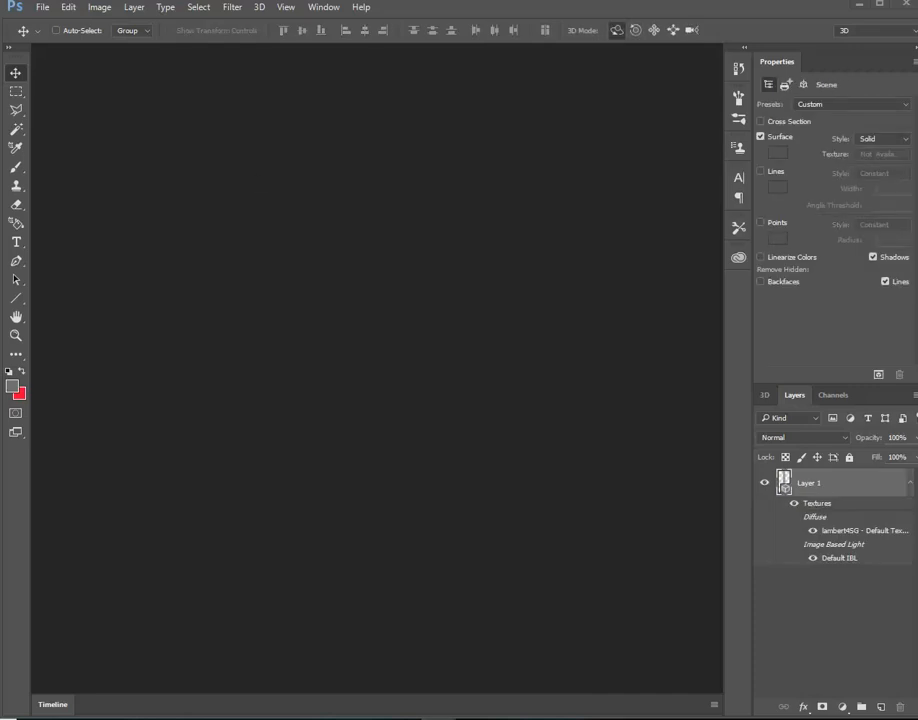
Move the tree-trunk.obj document window into the workspace and enlarge it to fill most of the area
{"action": "left_click_drag", "start_coordinate": [5, 141], "coordinate": [352, 82]}
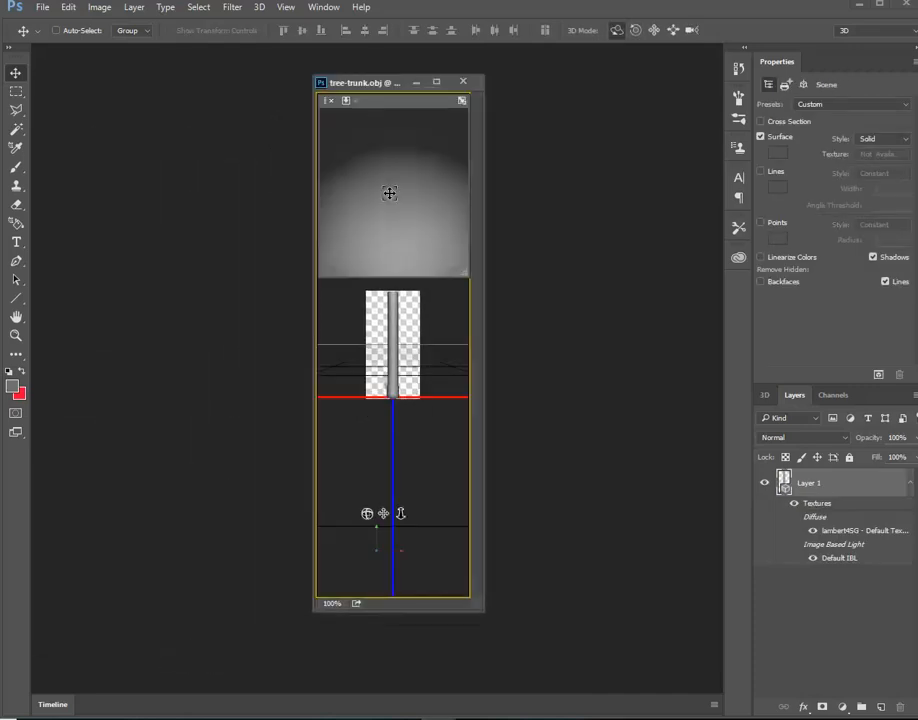
{"action": "left_click_drag", "start_coordinate": [483, 610], "coordinate": [711, 620]}
{"action": "left_click_drag", "start_coordinate": [314, 627], "coordinate": [81, 655]}
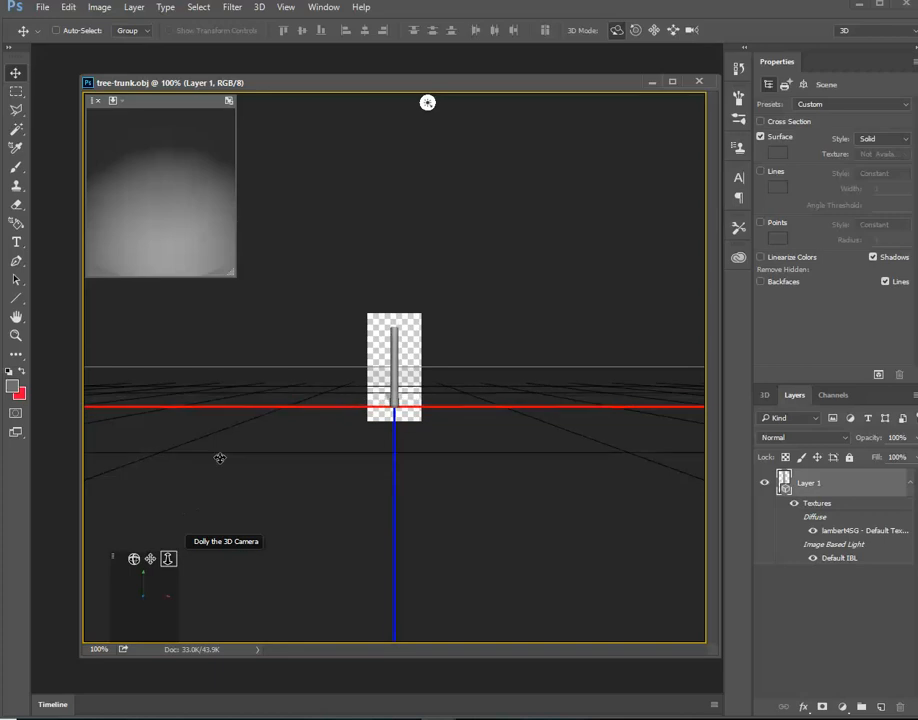
Try painting red strokes along the 3D trunk with the 9 px Brush
{"action": "left_click_drag", "start_coordinate": [225, 482], "coordinate": [187, 507]}
{"action": "scroll", "coordinate": [446, 366], "scroll_direction": "up", "scroll_amount": 4}
{"action": "scroll", "coordinate": [446, 366], "scroll_direction": "up", "scroll_amount": 5}
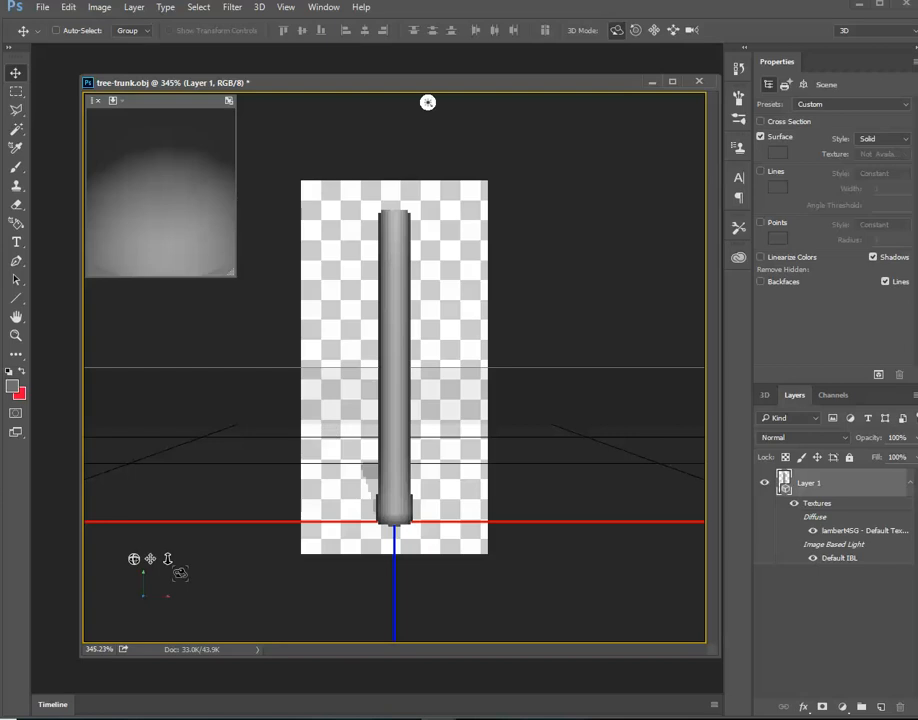
{"action": "left_click_drag", "start_coordinate": [479, 318], "coordinate": [447, 328]}
{"action": "left_click_drag", "start_coordinate": [532, 326], "coordinate": [375, 344]}
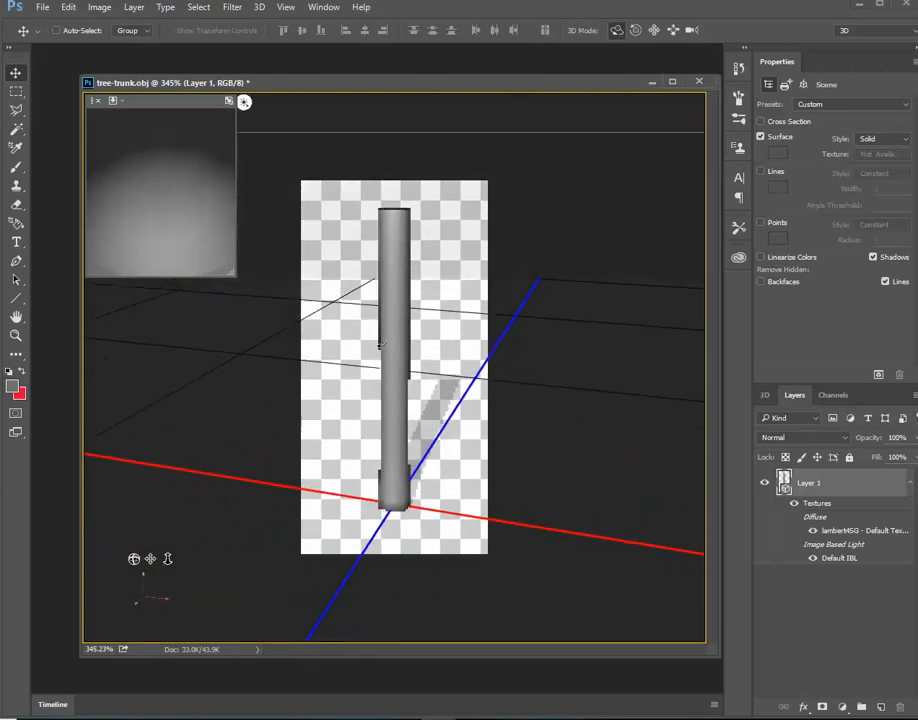
{"action": "left_click", "coordinate": [15, 168]}
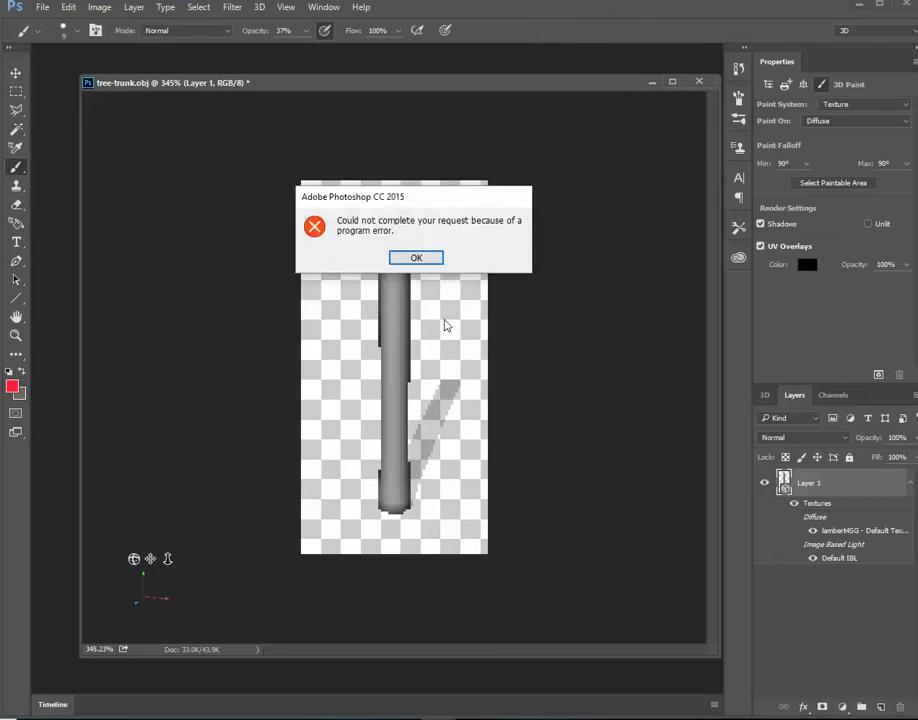
{"action": "left_click", "coordinate": [426, 259]}
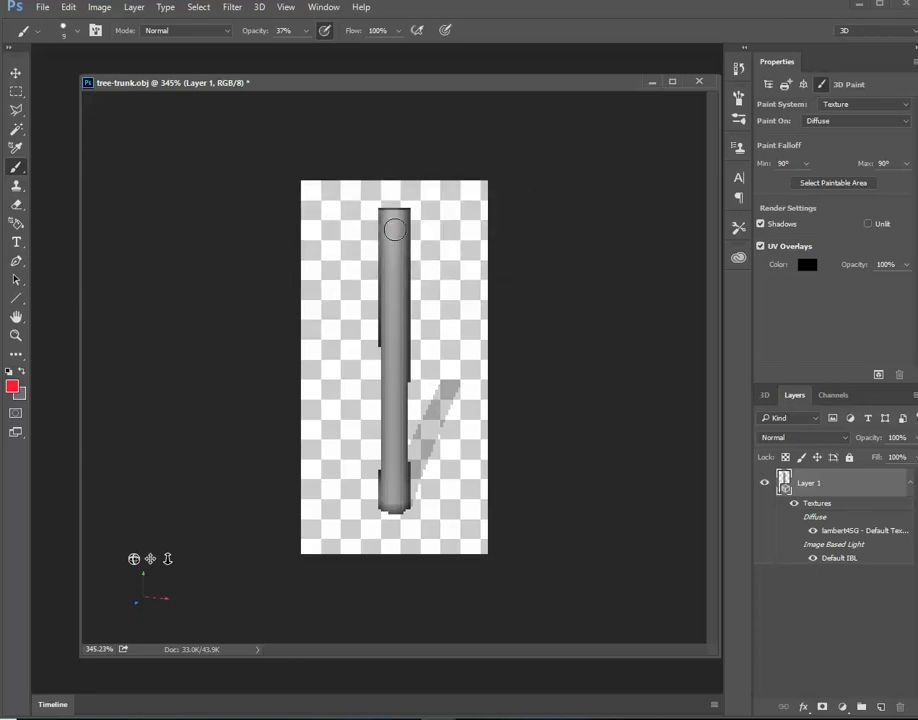
{"action": "left_click_drag", "start_coordinate": [388, 325], "coordinate": [394, 354]}
{"action": "mouse_move", "coordinate": [390, 247]}
{"action": "left_mouse_down"}
{"action": "mouse_move", "coordinate": [398, 280]}
{"action": "mouse_move", "coordinate": [387, 312]}
{"action": "left_mouse_up"}
{"action": "left_click_drag", "start_coordinate": [397, 377], "coordinate": [398, 386]}
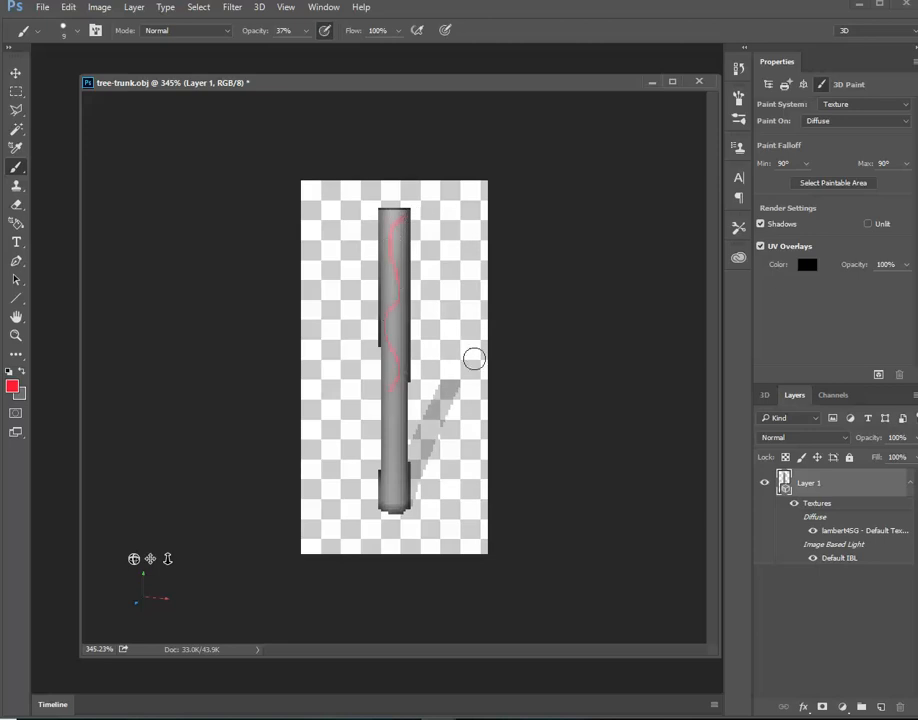
{"action": "key", "text": "ctrl+z"}
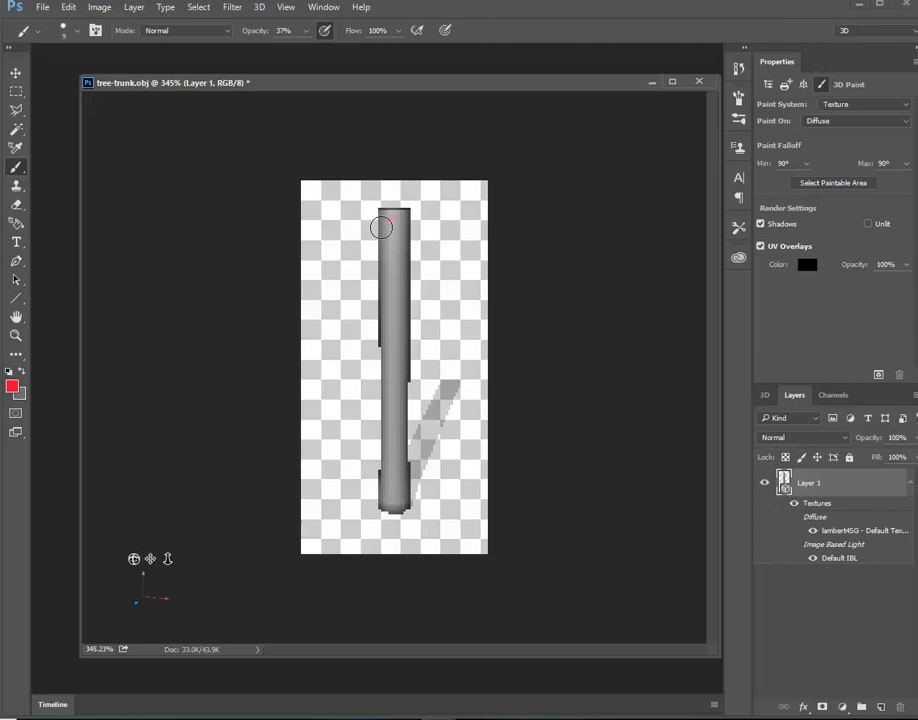
{"action": "mouse_move", "coordinate": [381, 227]}
{"action": "left_mouse_down"}
{"action": "mouse_move", "coordinate": [396, 289]}
{"action": "mouse_move", "coordinate": [383, 322]}
{"action": "left_mouse_up"}
{"action": "mouse_move", "coordinate": [391, 394]}
{"action": "left_mouse_down"}
{"action": "mouse_move", "coordinate": [380, 431]}
{"action": "mouse_move", "coordinate": [387, 474]}
{"action": "left_mouse_up"}
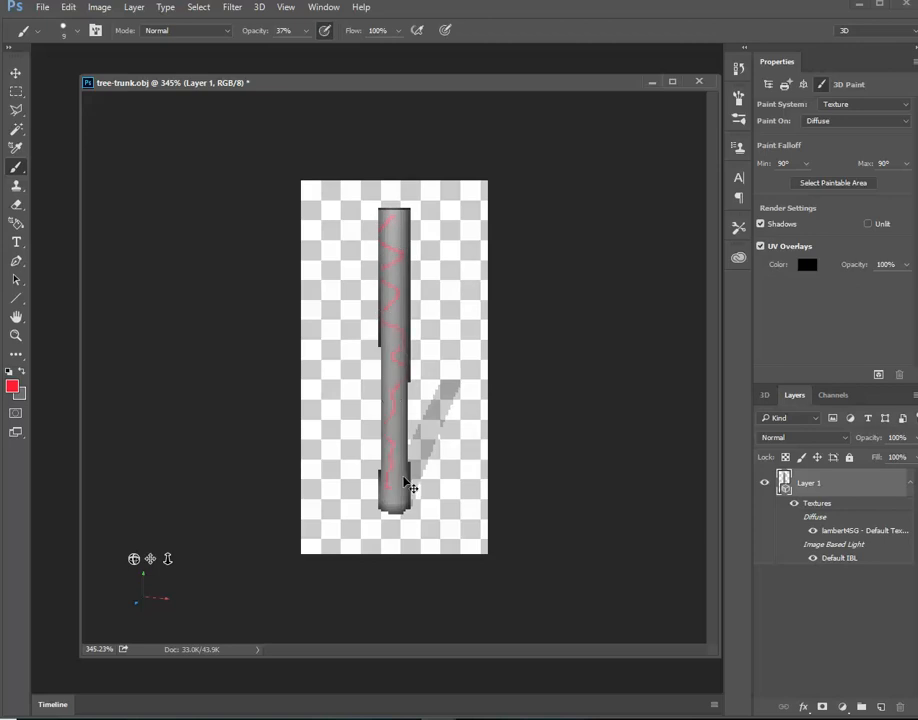
Set the brush size to 44 px, try a red stroke down the trunk, and undo it
{"action": "left_click", "coordinate": [65, 33]}
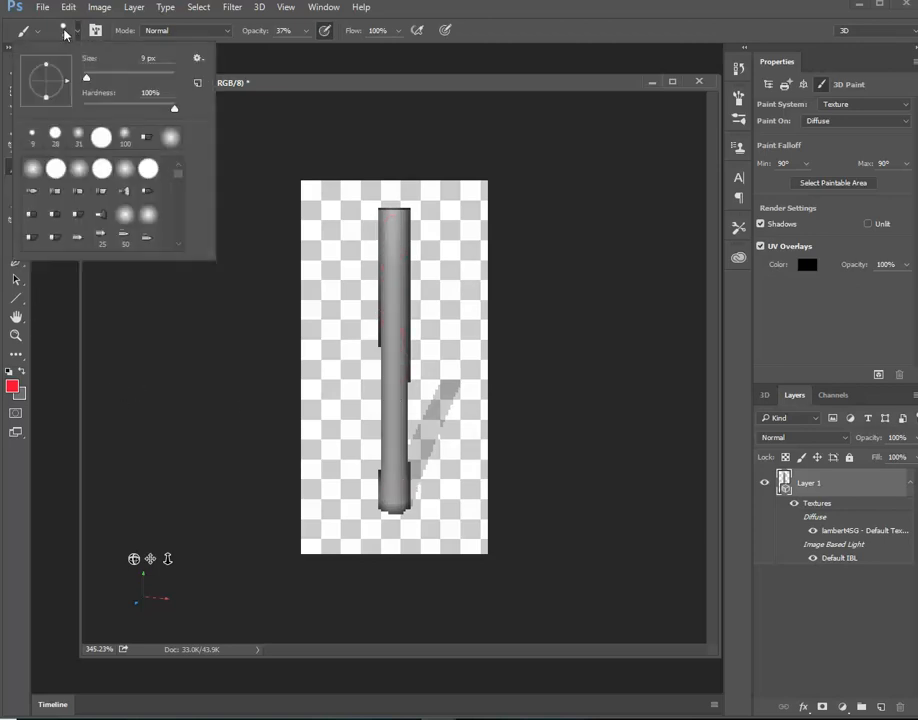
{"action": "left_click_drag", "start_coordinate": [79, 80], "coordinate": [102, 79]}
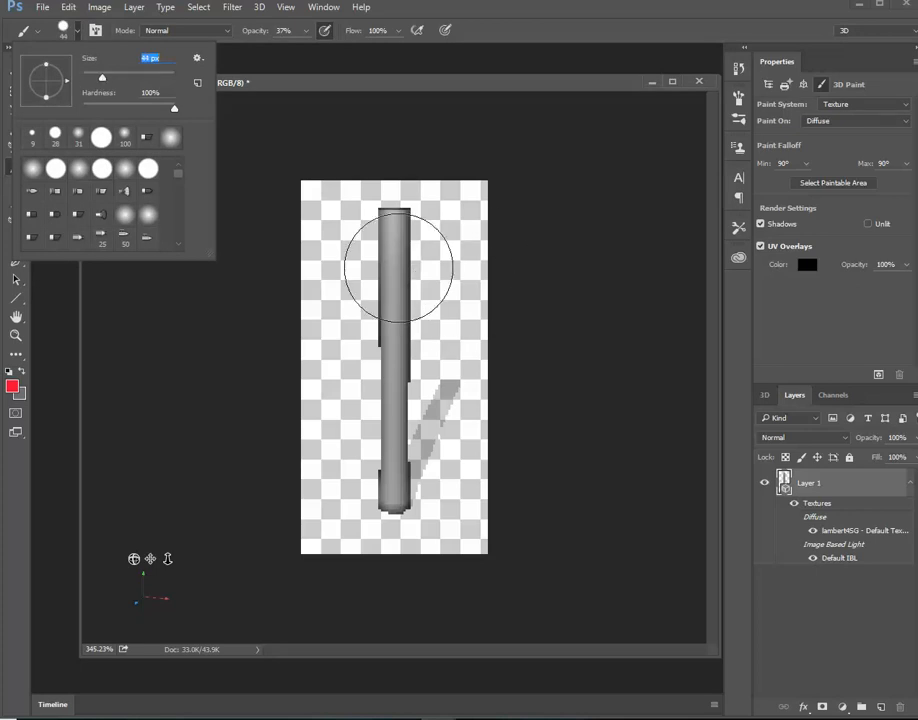
{"action": "mouse_move", "coordinate": [398, 256]}
{"action": "left_mouse_down"}
{"action": "mouse_move", "coordinate": [398, 294]}
{"action": "mouse_move", "coordinate": [368, 358]}
{"action": "mouse_move", "coordinate": [387, 416]}
{"action": "left_mouse_up"}
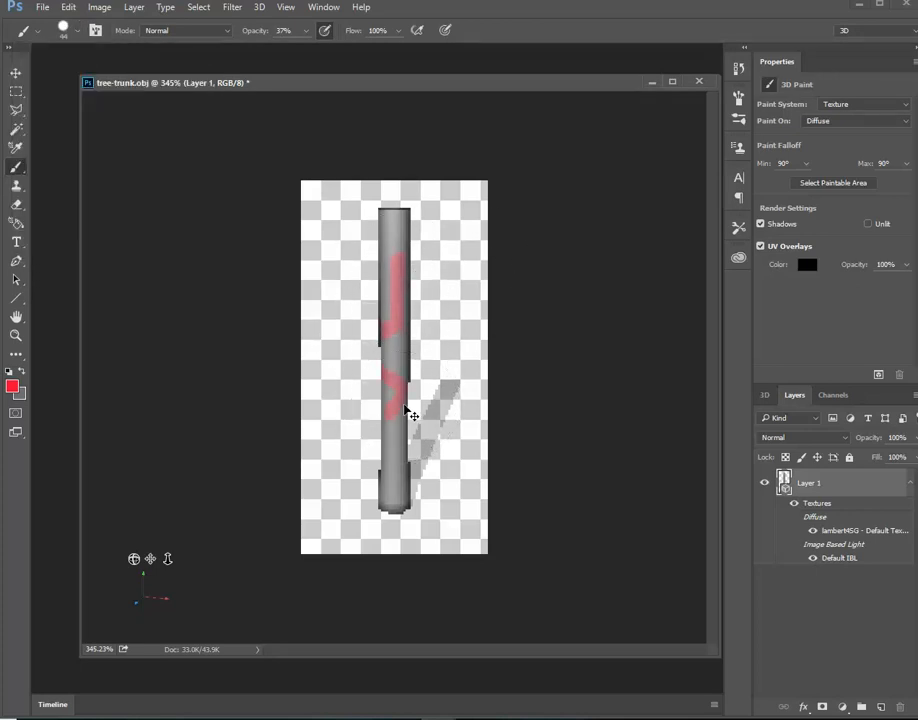
{"action": "key", "text": "ctrl+z"}
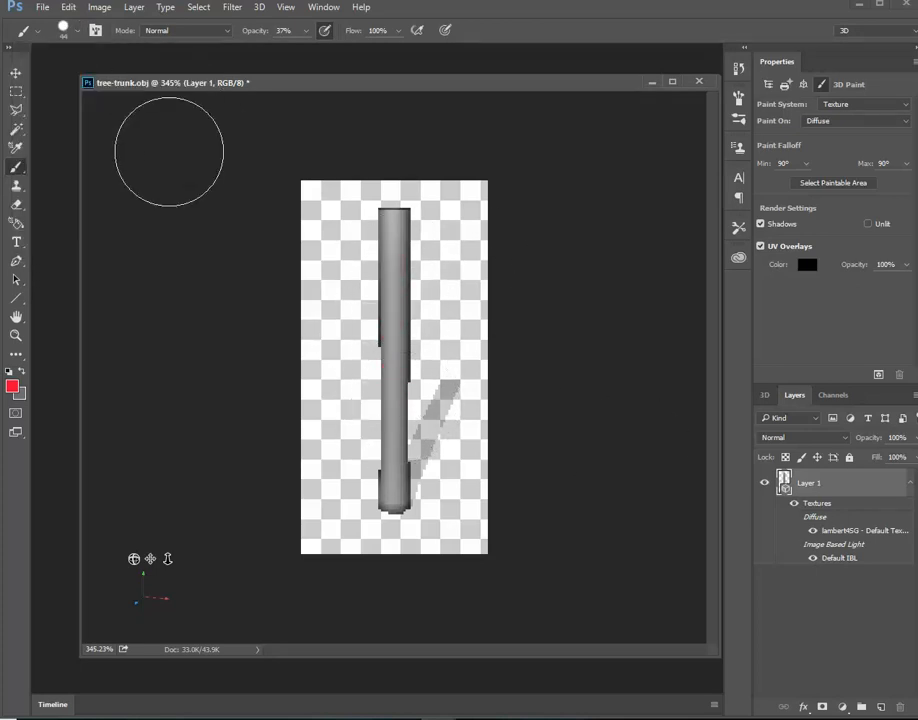
Open the trunk layer's diffuse texture, lambert4SG - Default Texture, as its own document
{"action": "mouse_move", "coordinate": [116, 558]}
{"action": "left_mouse_down"}
{"action": "mouse_move", "coordinate": [92, 557]}
{"action": "mouse_move", "coordinate": [186, 510]}
{"action": "mouse_move", "coordinate": [225, 530]}
{"action": "mouse_move", "coordinate": [252, 528]}
{"action": "mouse_move", "coordinate": [240, 522]}
{"action": "left_mouse_up"}
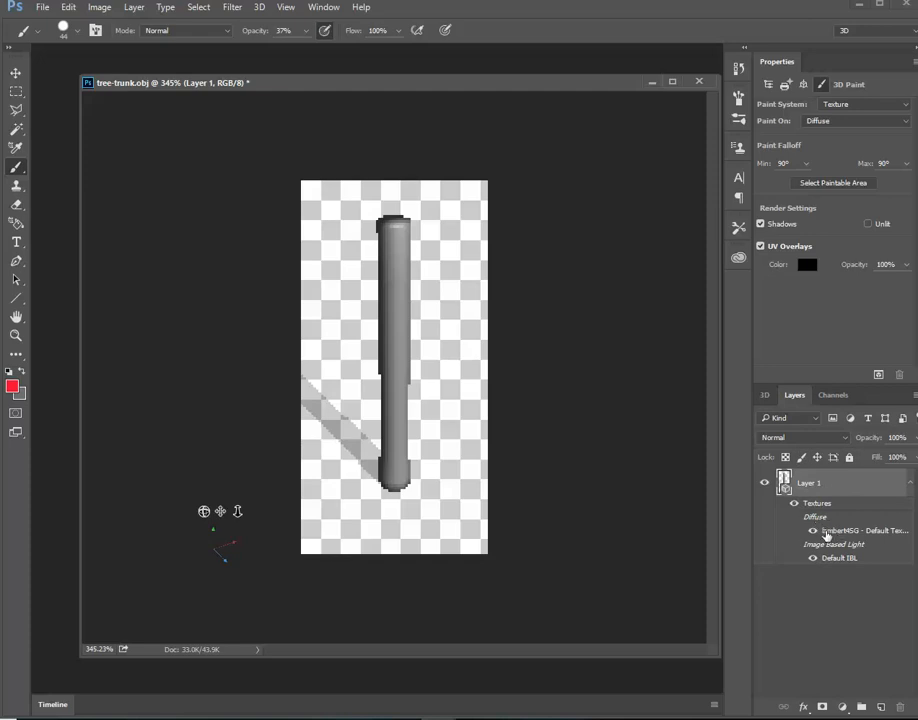
{"action": "double_click", "coordinate": [858, 531]}
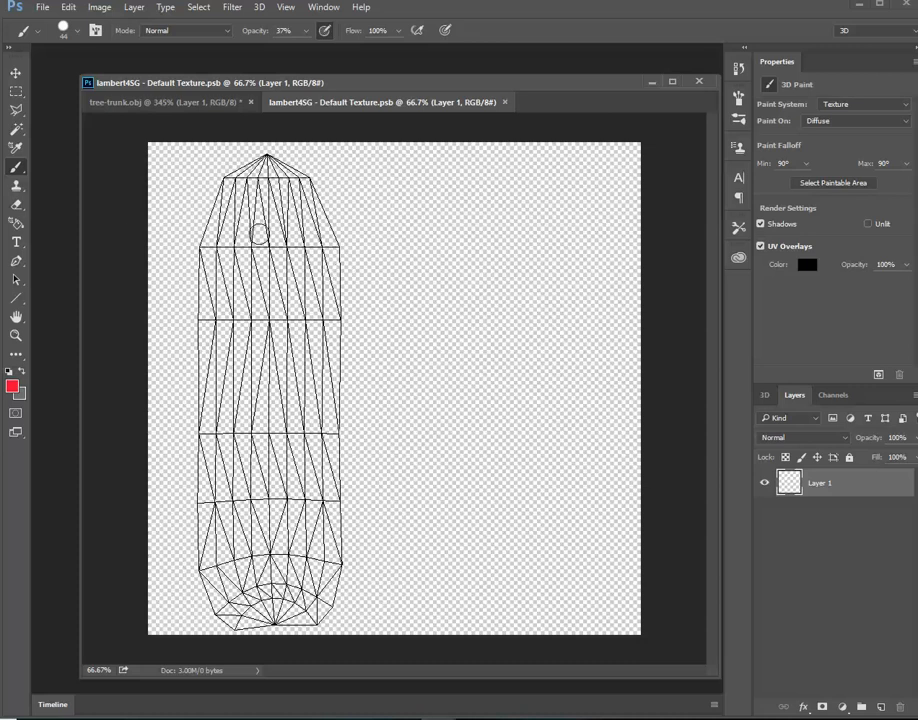
Copy the selected bark onto the lambert4SG - Default Texture document with the Move tool and save the texture
{"action": "key", "text": "ctrl+Tab"}
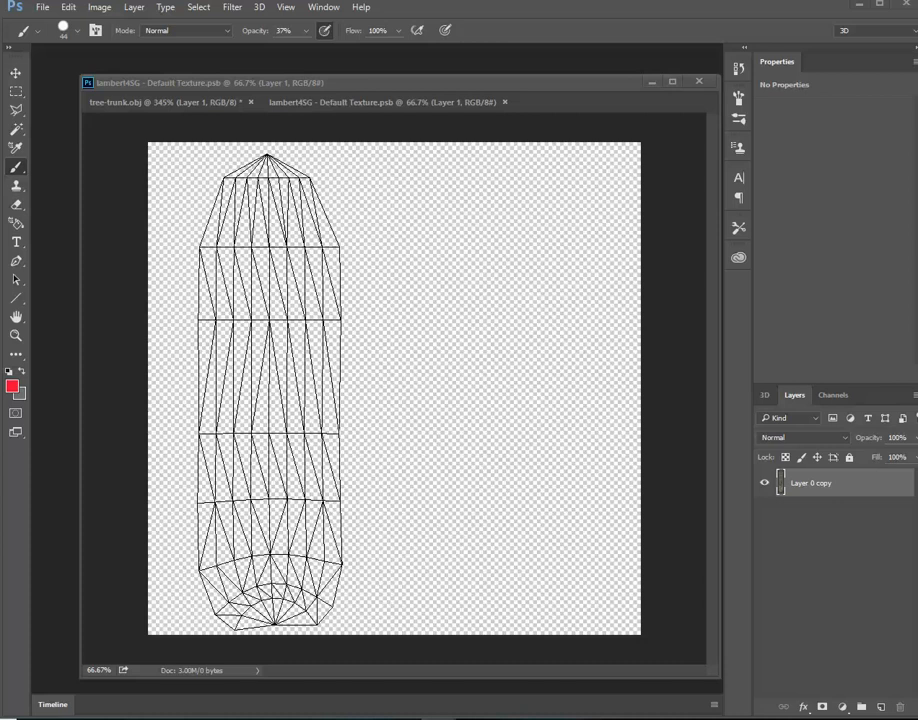
{"action": "left_click", "coordinate": [17, 72]}
{"action": "left_click_drag", "start_coordinate": [0, 190], "coordinate": [526, 318]}
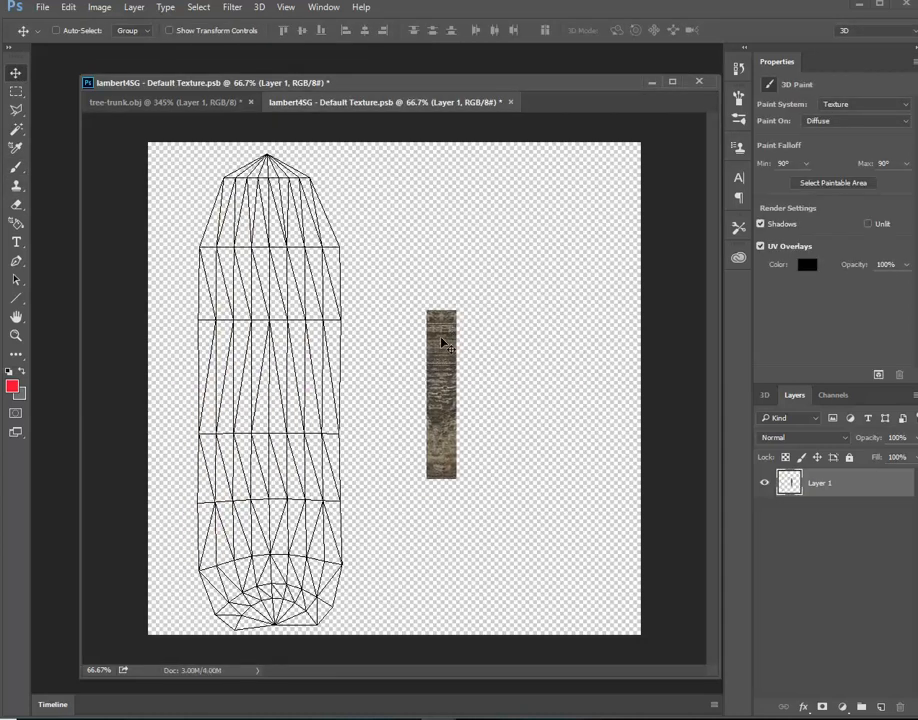
{"action": "key", "text": "ctrl+s"}
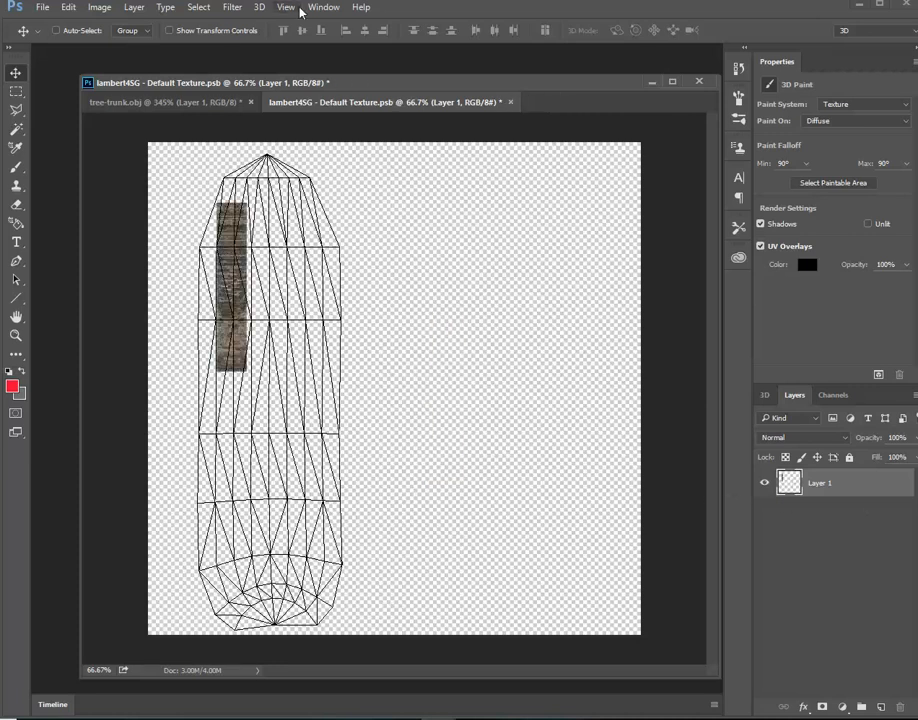
Delete the Drag Selection state from the texture document's history, keeping the Open state
{"action": "left_click", "coordinate": [323, 7]}
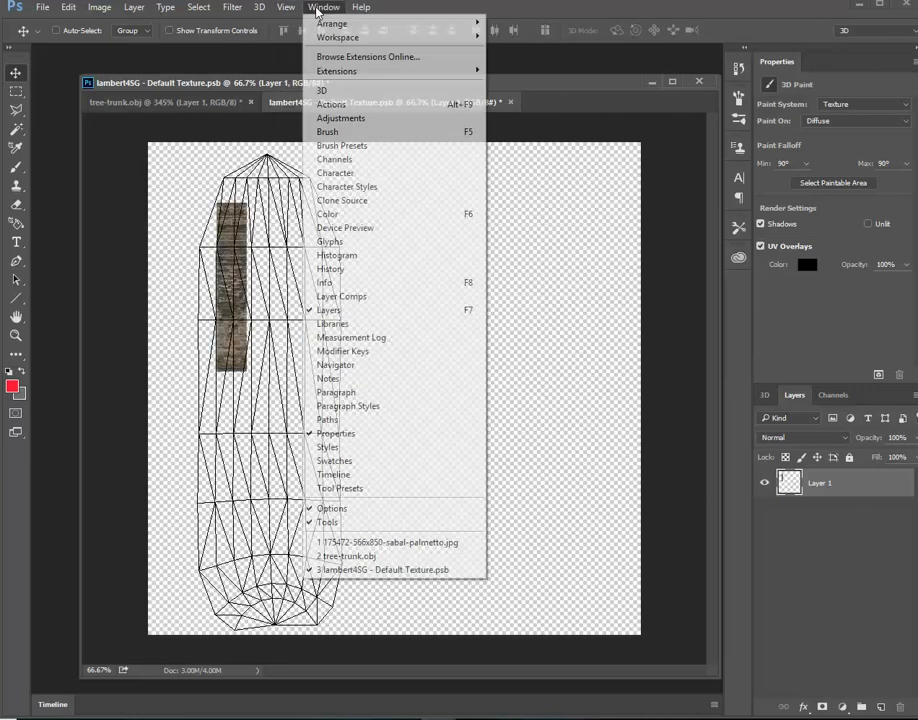
{"action": "left_click", "coordinate": [348, 272]}
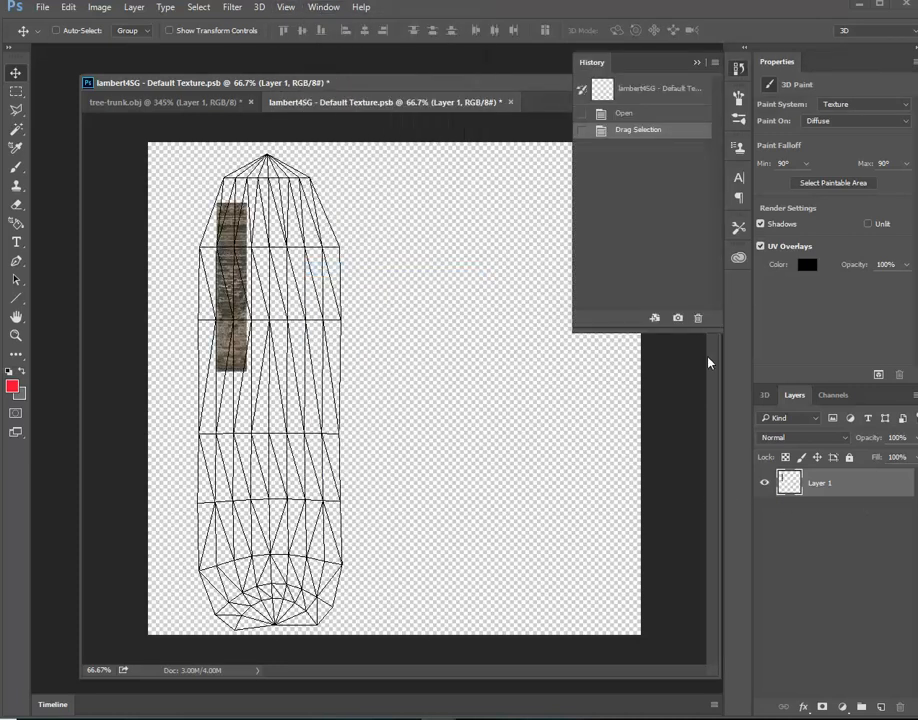
{"action": "left_click", "coordinate": [698, 318]}
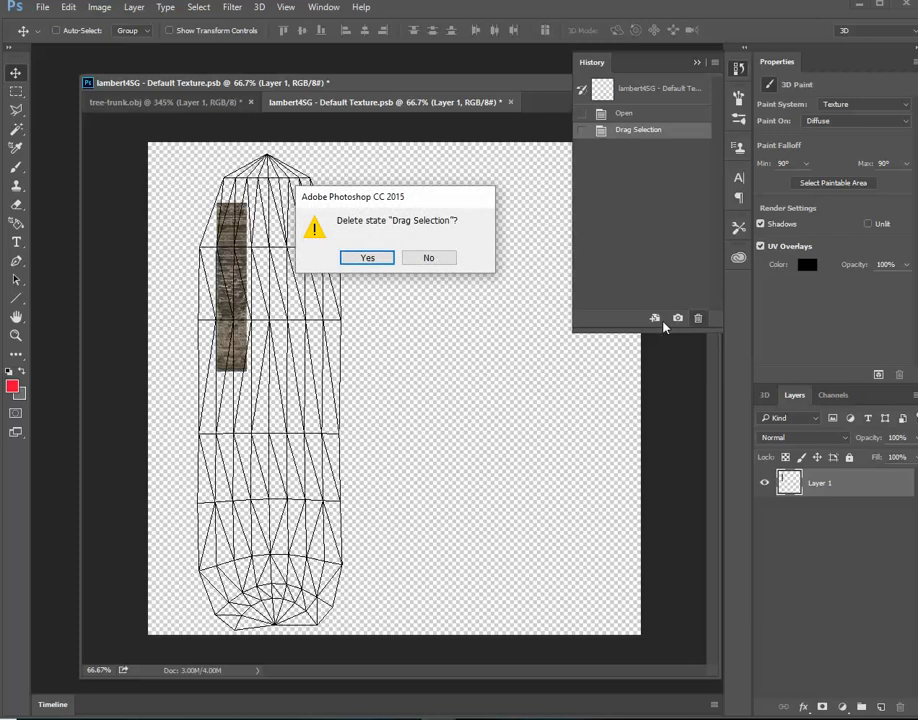
{"action": "left_click", "coordinate": [368, 258]}
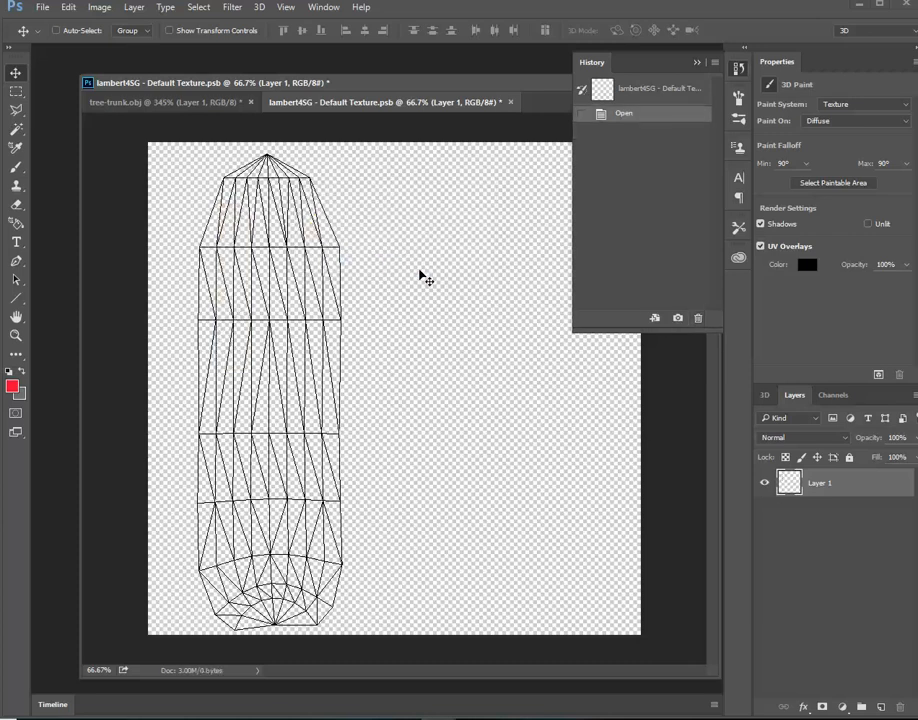
{"action": "left_click", "coordinate": [698, 318]}
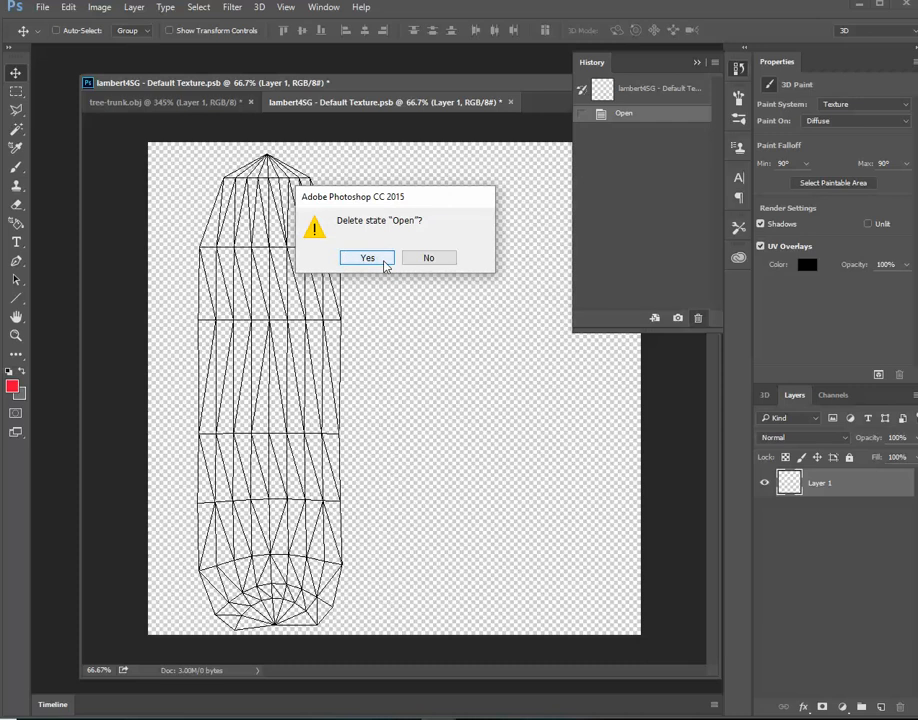
{"action": "left_click", "coordinate": [422, 262]}
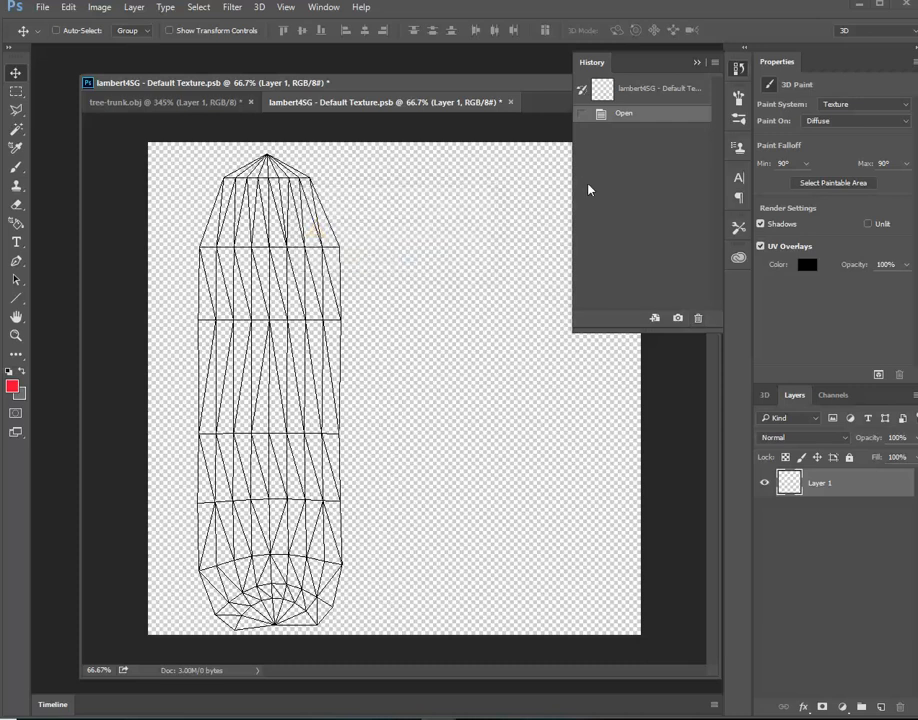
{"action": "left_click", "coordinate": [697, 63]}
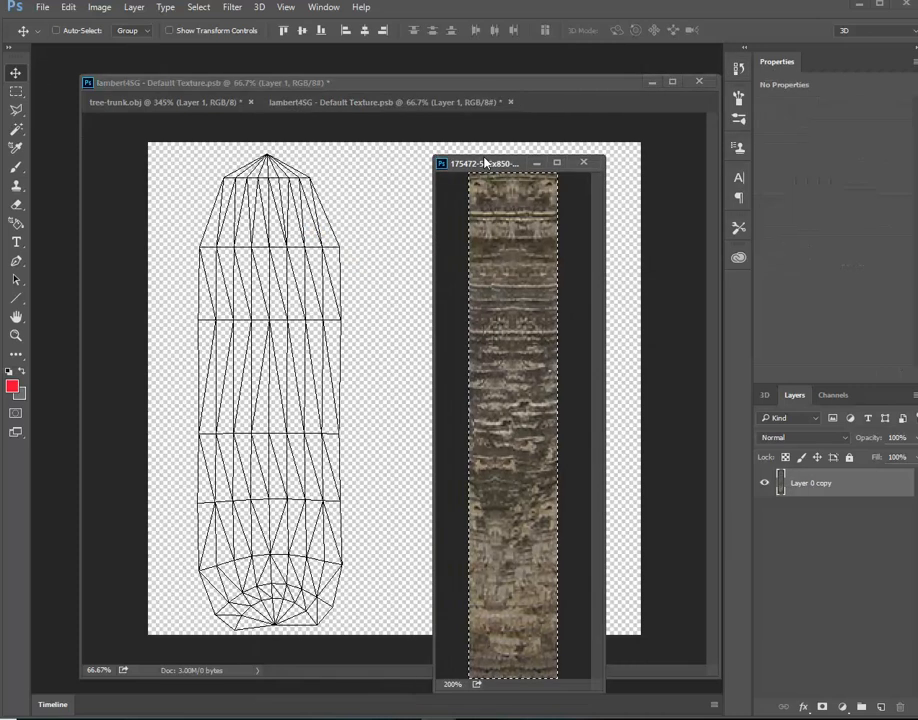
Define the selected palm bark as a pattern named 175472-566x850-sabal-palmetto.jpg and close the bark image
{"action": "left_click", "coordinate": [66, 13]}
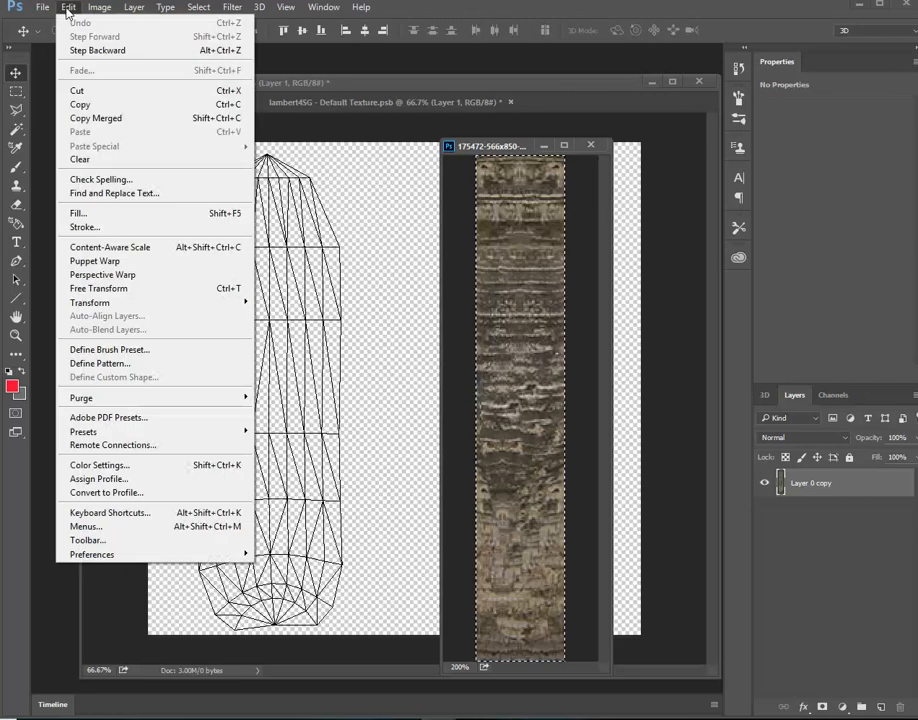
{"action": "left_click", "coordinate": [110, 366]}
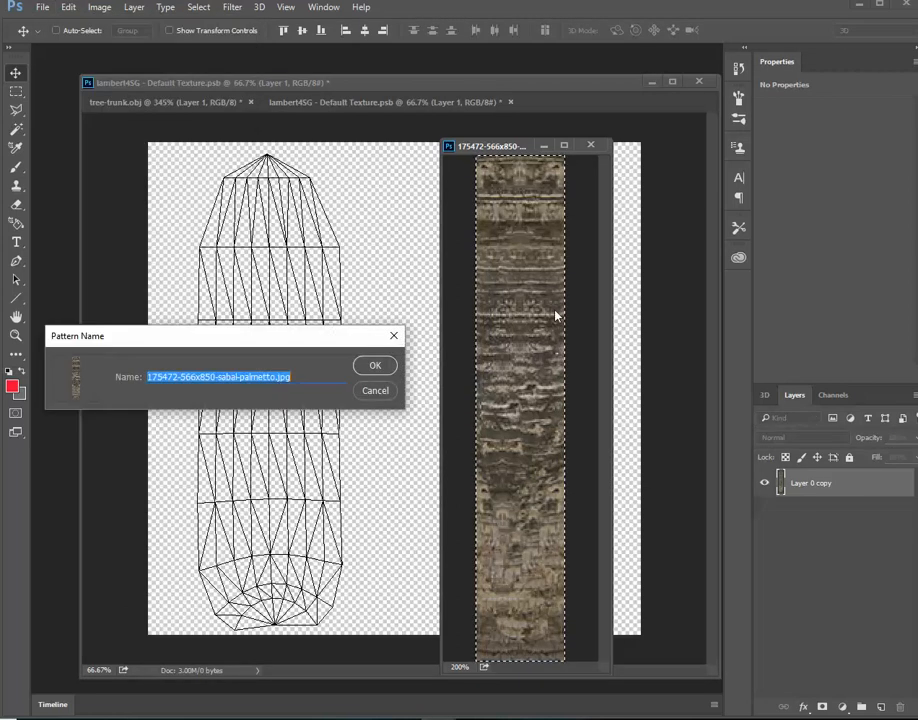
{"action": "left_click", "coordinate": [374, 367]}
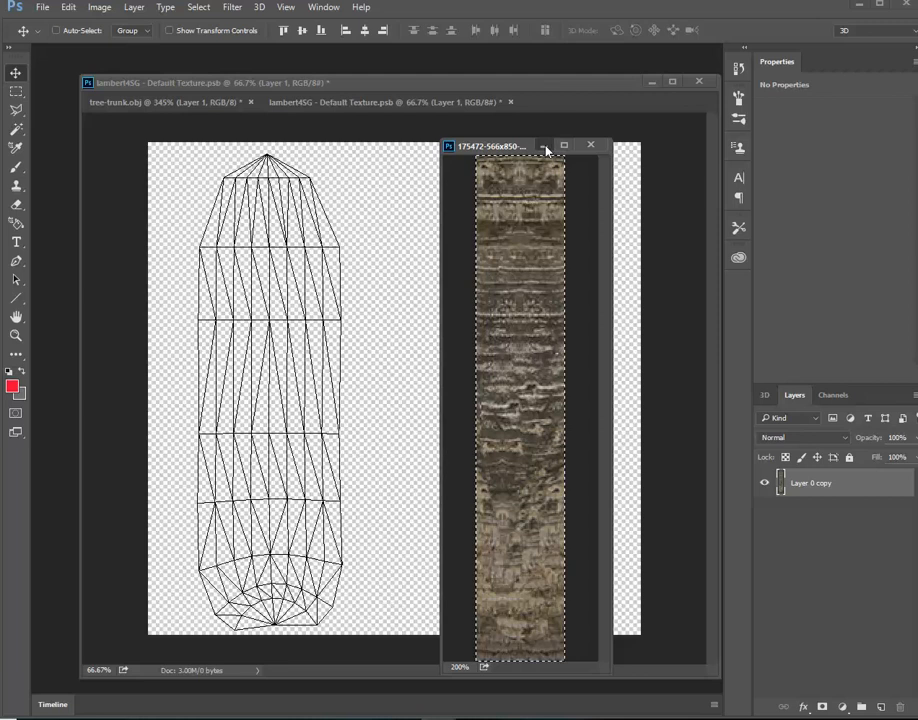
{"action": "left_click", "coordinate": [590, 146]}
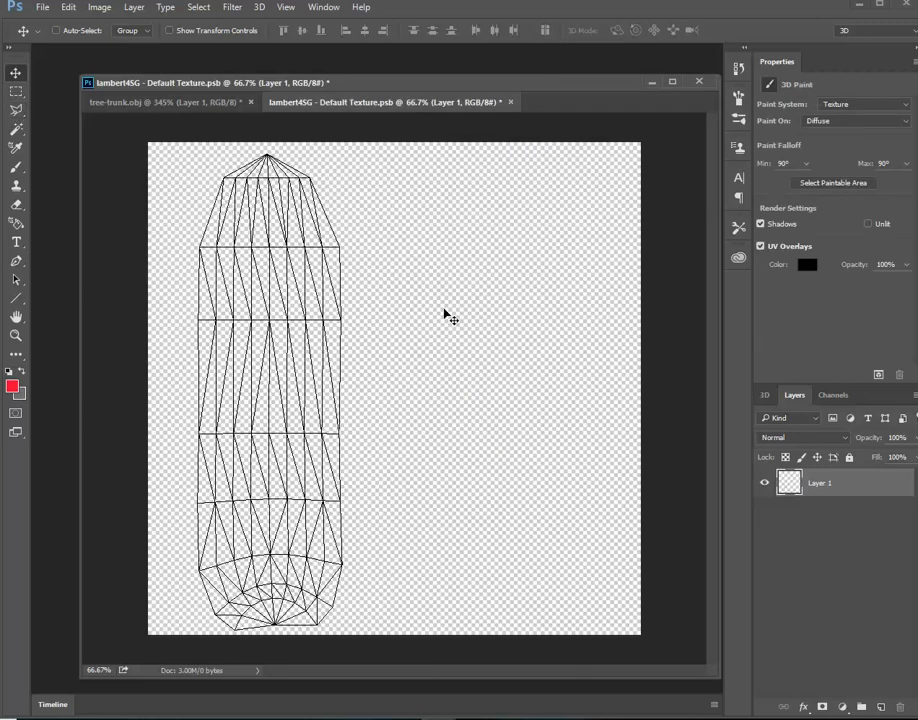
{"action": "left_click", "coordinate": [15, 130]}
{"action": "left_click", "coordinate": [498, 289]}
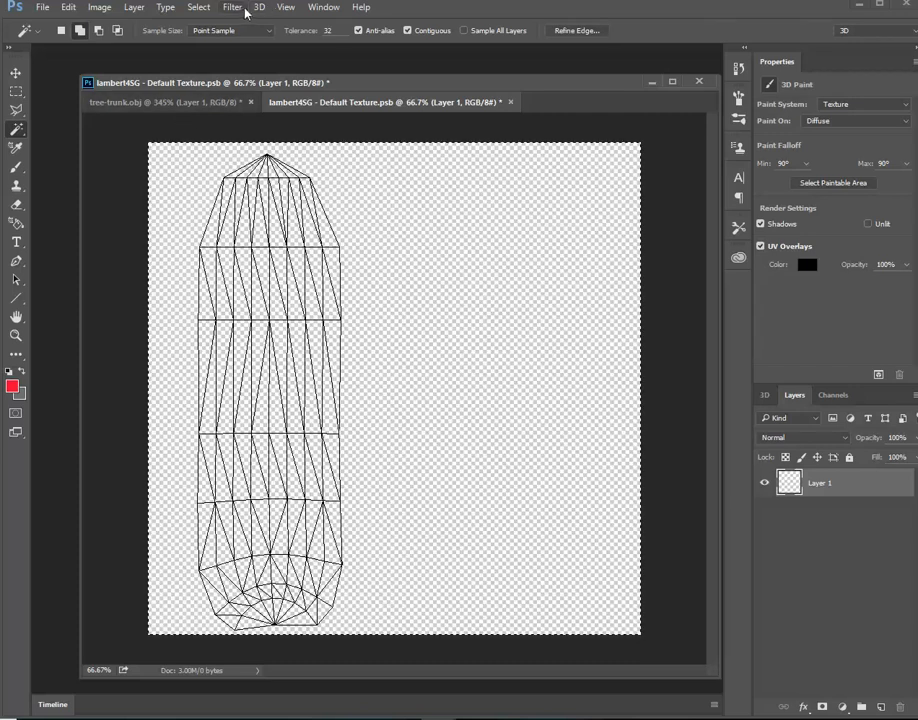
{"action": "left_click", "coordinate": [199, 7]}
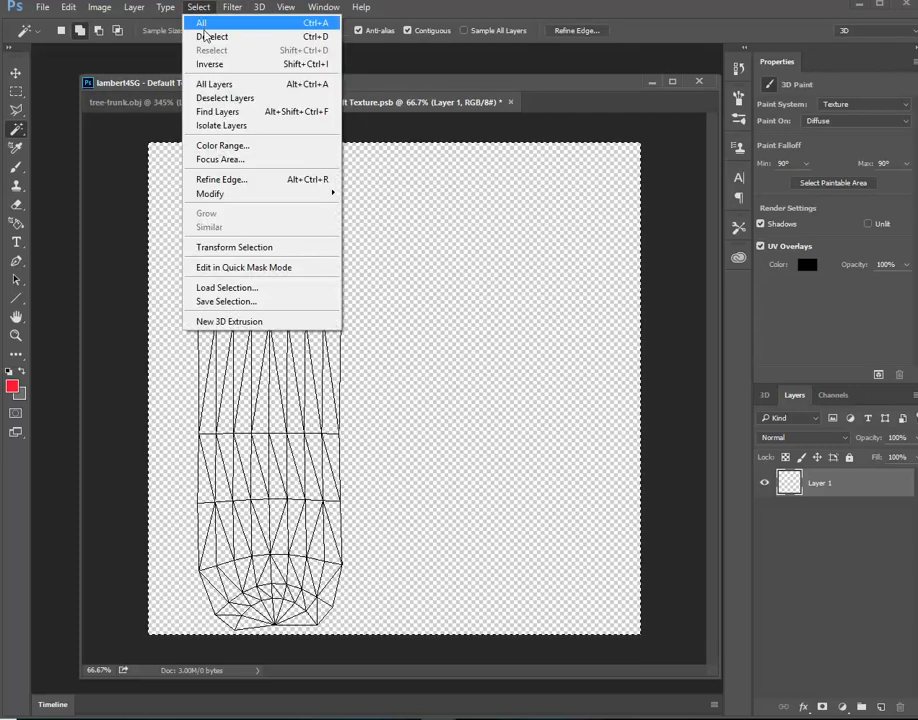
{"action": "left_click", "coordinate": [206, 36]}
Outline the whole trunk UV wireframe with a loose Polygonal Lasso selection that leaves a small margin around it
{"action": "left_click", "coordinate": [17, 111]}
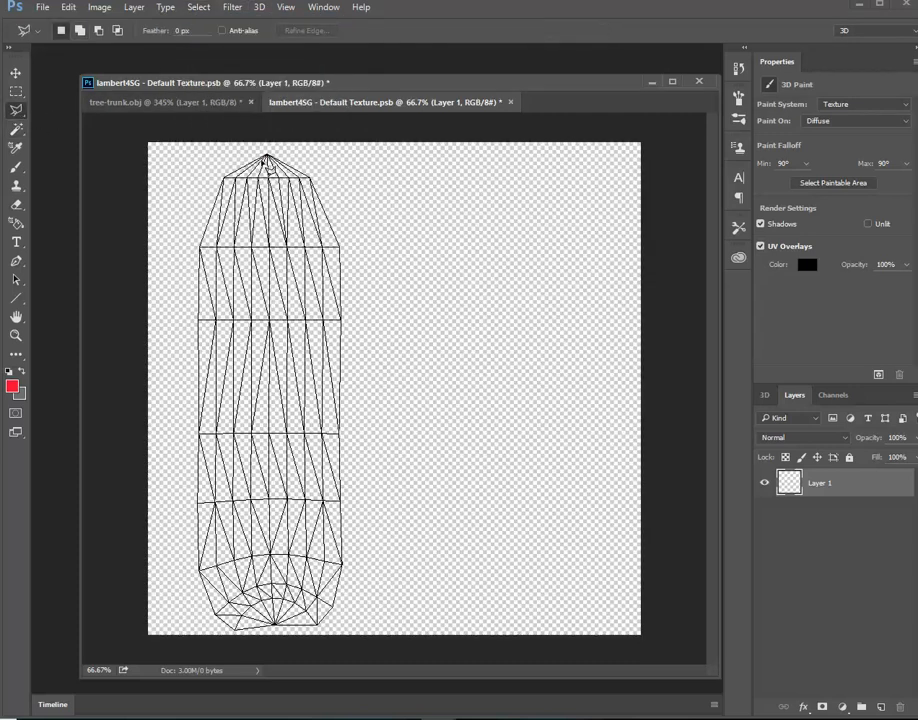
{"action": "mouse_move", "coordinate": [266, 154]}
{"action": "left_mouse_down"}
{"action": "mouse_move", "coordinate": [217, 167]}
{"action": "mouse_move", "coordinate": [186, 239]}
{"action": "mouse_move", "coordinate": [203, 307]}
{"action": "mouse_move", "coordinate": [95, 660]}
{"action": "mouse_move", "coordinate": [121, 706]}
{"action": "mouse_move", "coordinate": [172, 612]}
{"action": "mouse_move", "coordinate": [221, 645]}
{"action": "mouse_move", "coordinate": [327, 653]}
{"action": "mouse_move", "coordinate": [347, 640]}
{"action": "mouse_move", "coordinate": [396, 563]}
{"action": "mouse_move", "coordinate": [411, 493]}
{"action": "mouse_move", "coordinate": [355, 361]}
{"action": "mouse_move", "coordinate": [383, 351]}
{"action": "mouse_move", "coordinate": [362, 327]}
{"action": "mouse_move", "coordinate": [371, 262]}
{"action": "mouse_move", "coordinate": [361, 212]}
{"action": "mouse_move", "coordinate": [315, 163]}
{"action": "left_mouse_up"}
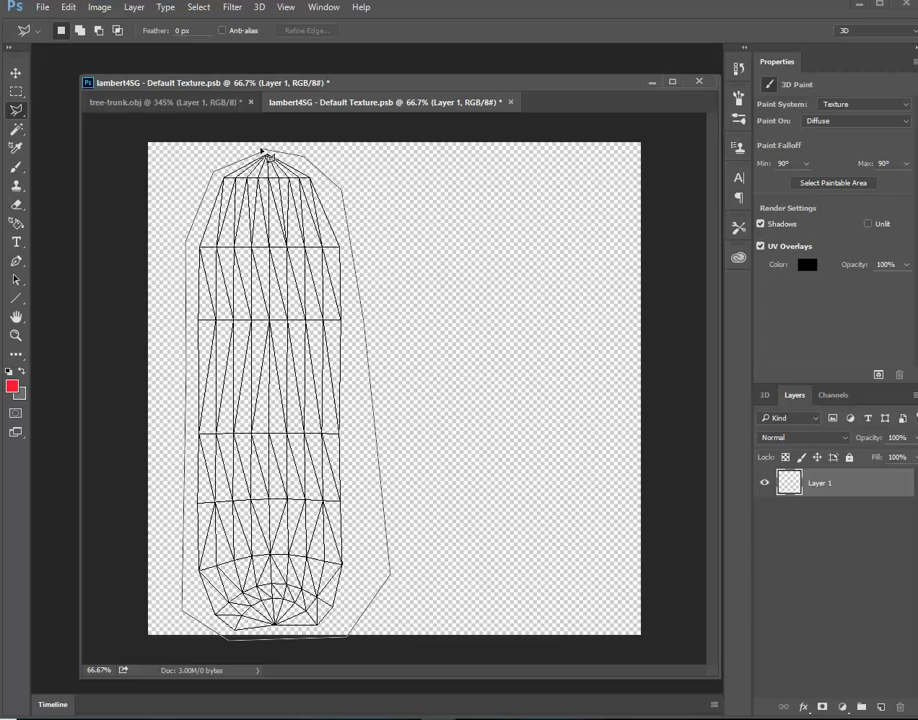
{"action": "left_click_drag", "start_coordinate": [268, 156], "coordinate": [266, 153]}
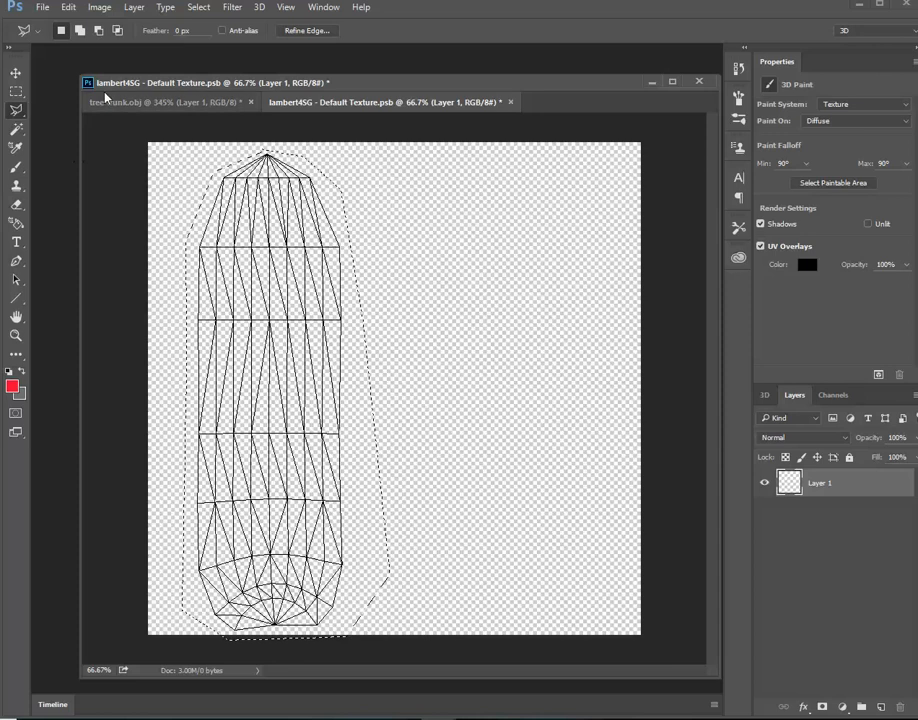
Subtract the excess area beside the trunk's lower right edge from the selection with the Polygonal Lasso
{"action": "left_click", "coordinate": [98, 30]}
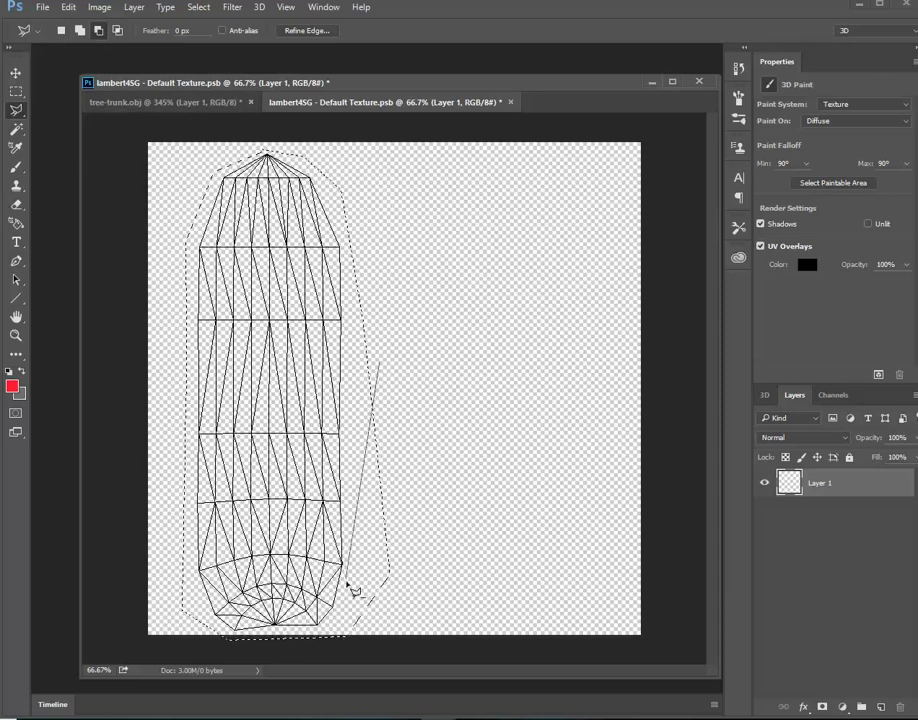
{"action": "left_click", "coordinate": [352, 628]}
{"action": "left_click", "coordinate": [413, 625]}
{"action": "left_click", "coordinate": [465, 500]}
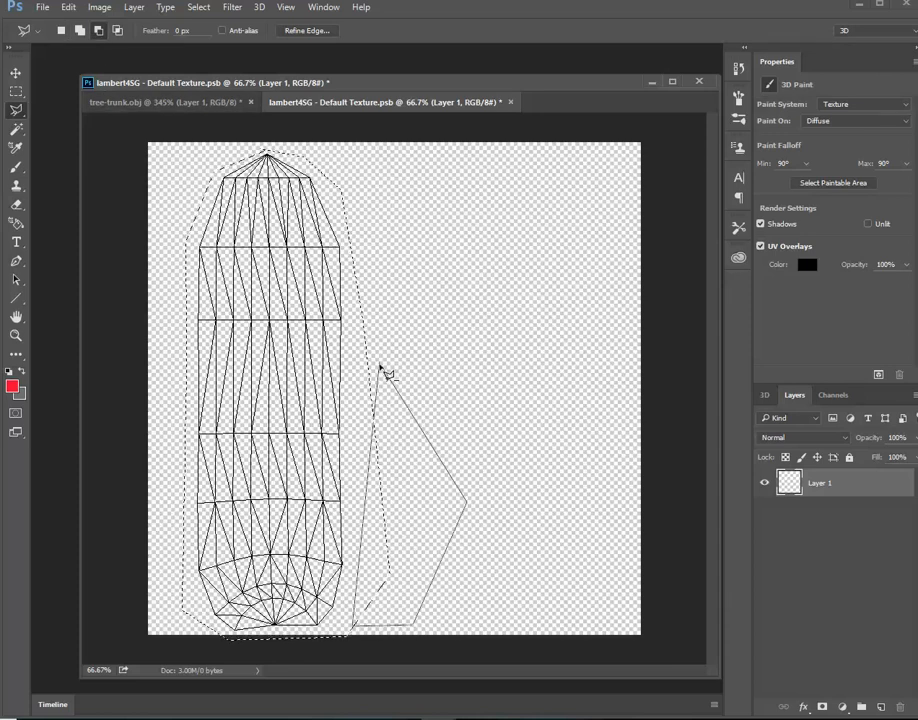
{"action": "left_click", "coordinate": [380, 370]}
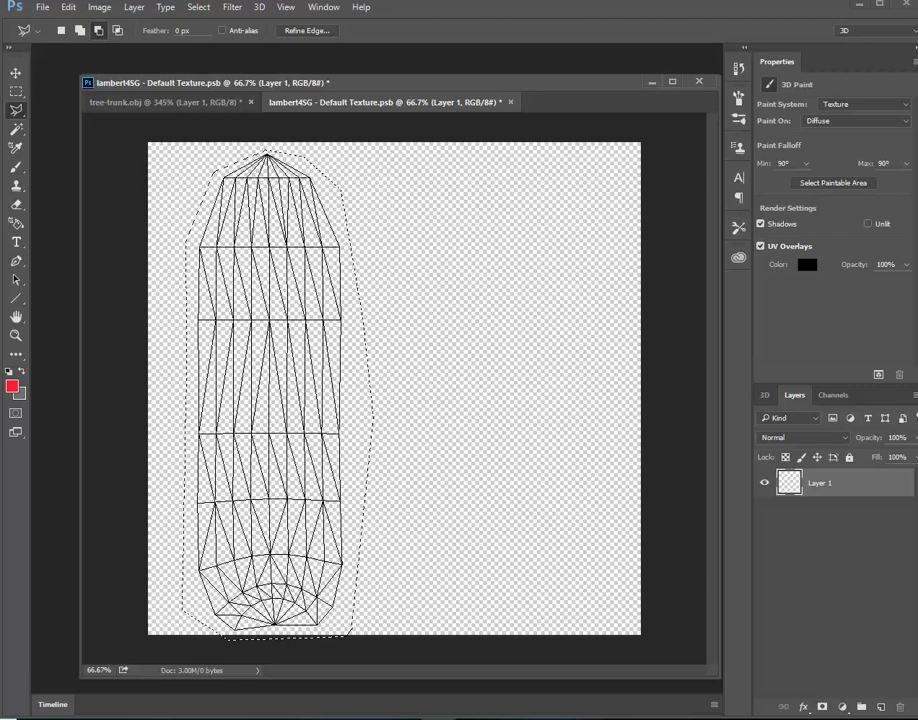
{"action": "left_click", "coordinate": [16, 224]}
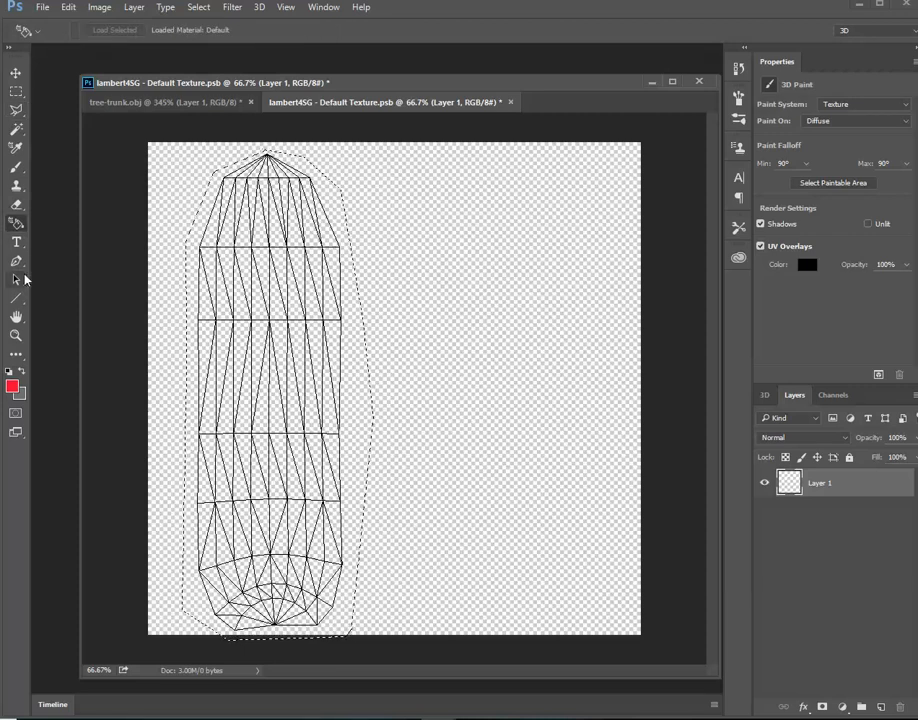
{"action": "left_click", "coordinate": [16, 204]}
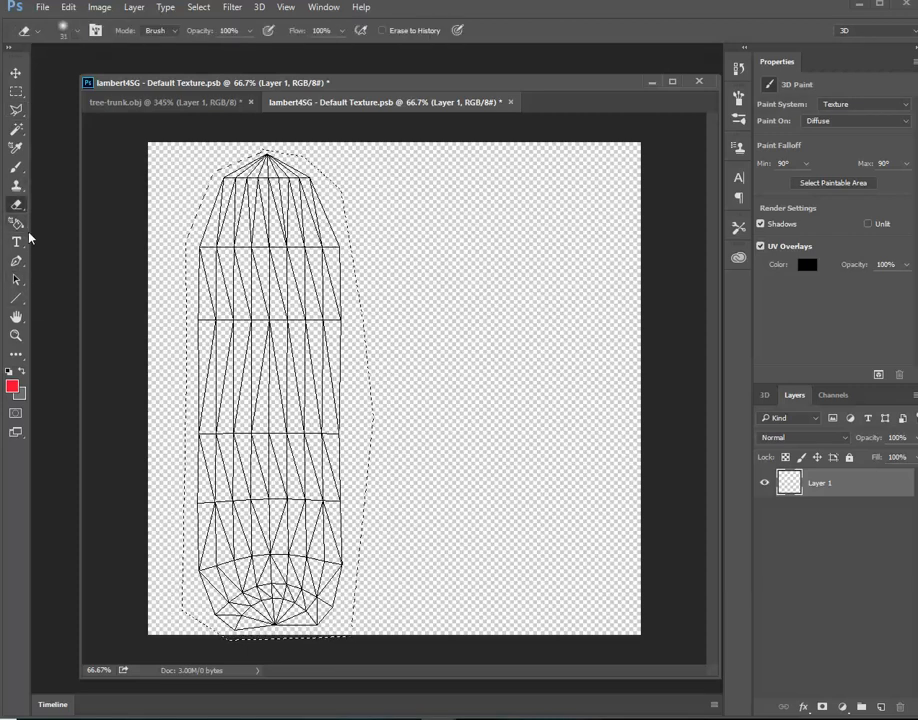
{"action": "left_click", "coordinate": [20, 226]}
{"action": "left_click", "coordinate": [36, 31]}
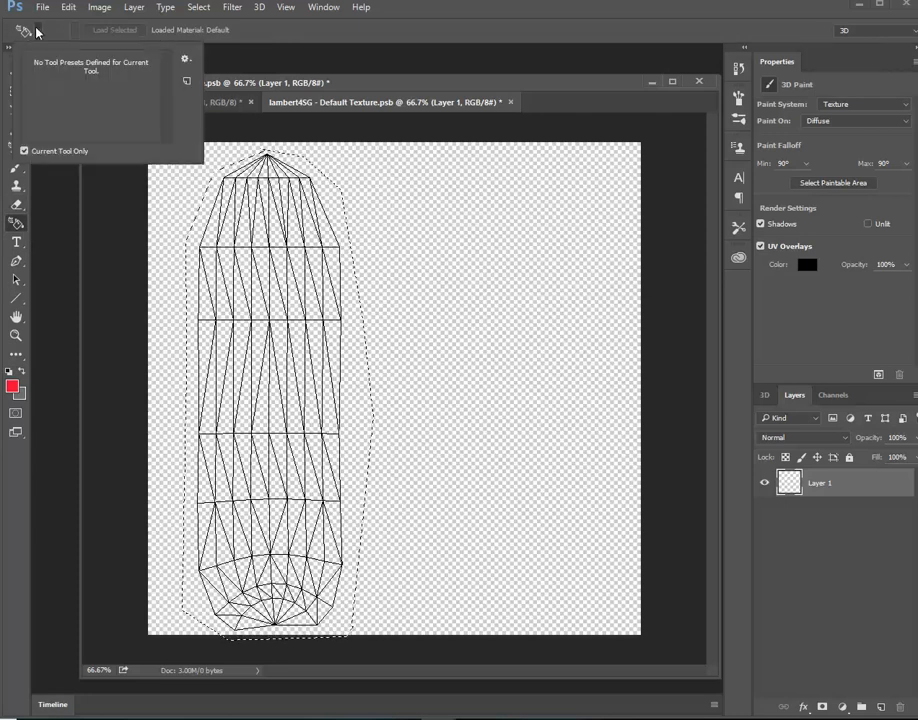
{"action": "left_click", "coordinate": [24, 30]}
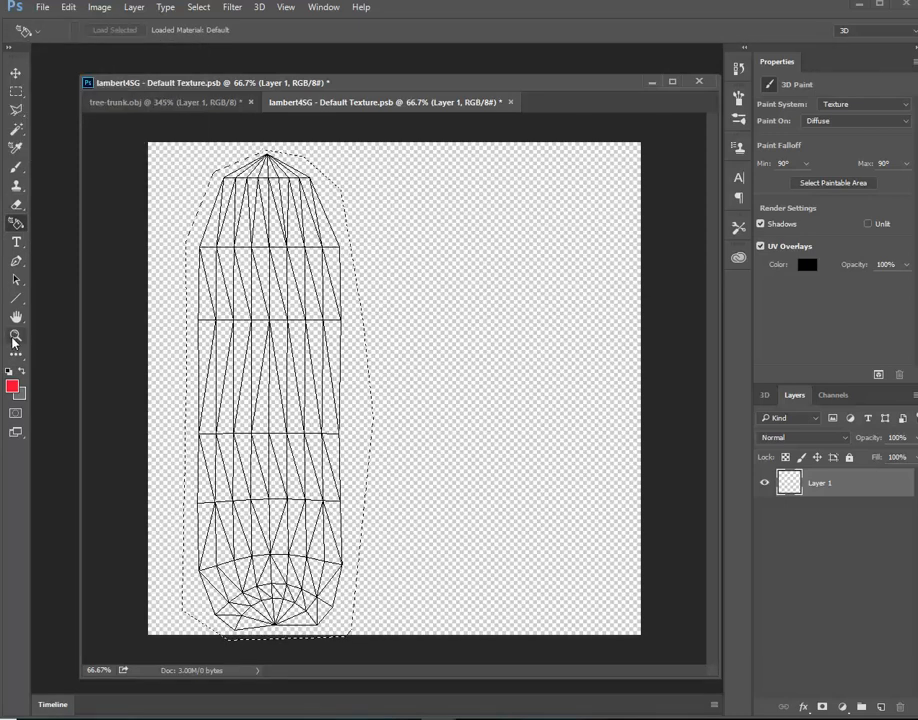
Fill the selection with the newly defined palm bark pattern on a new layer, using the Paint Bucket in Pattern mode
{"action": "key", "text": "g"}
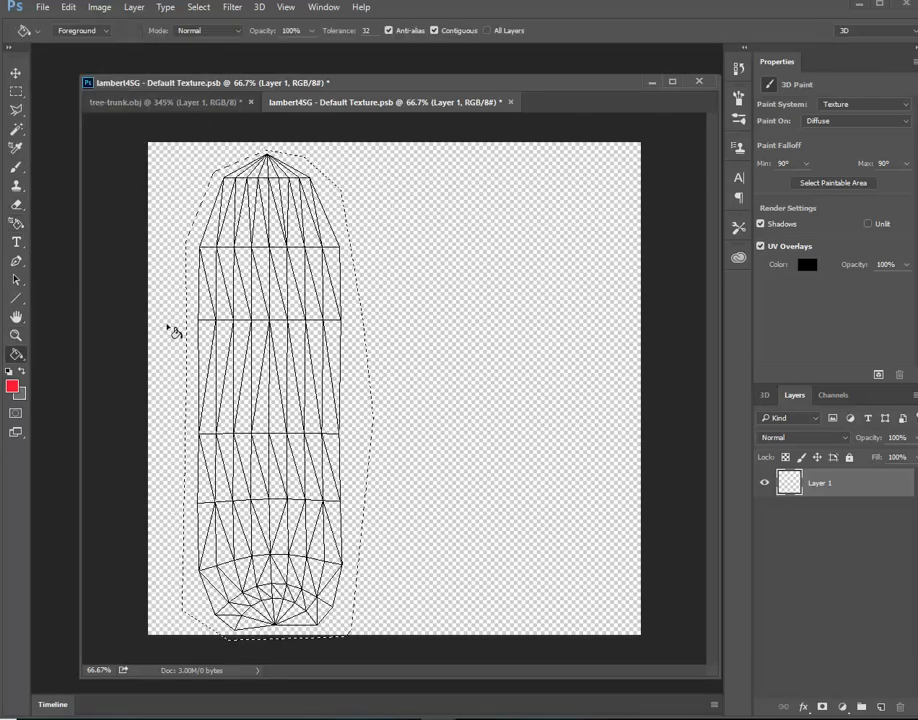
{"action": "left_click", "coordinate": [77, 30]}
{"action": "left_click", "coordinate": [80, 52]}
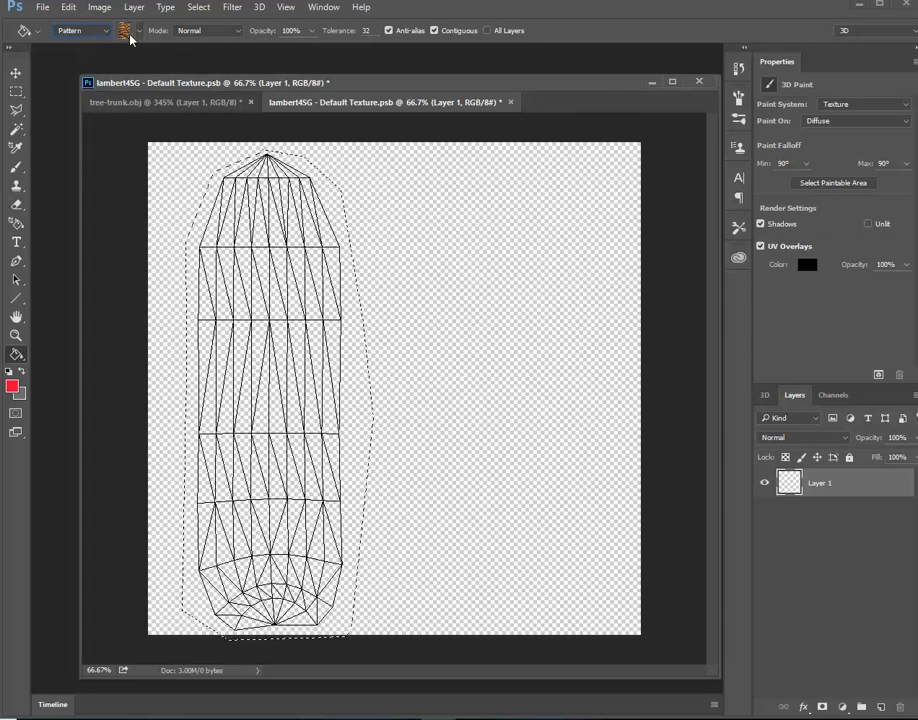
{"action": "left_click", "coordinate": [124, 30]}
{"action": "left_click", "coordinate": [143, 132]}
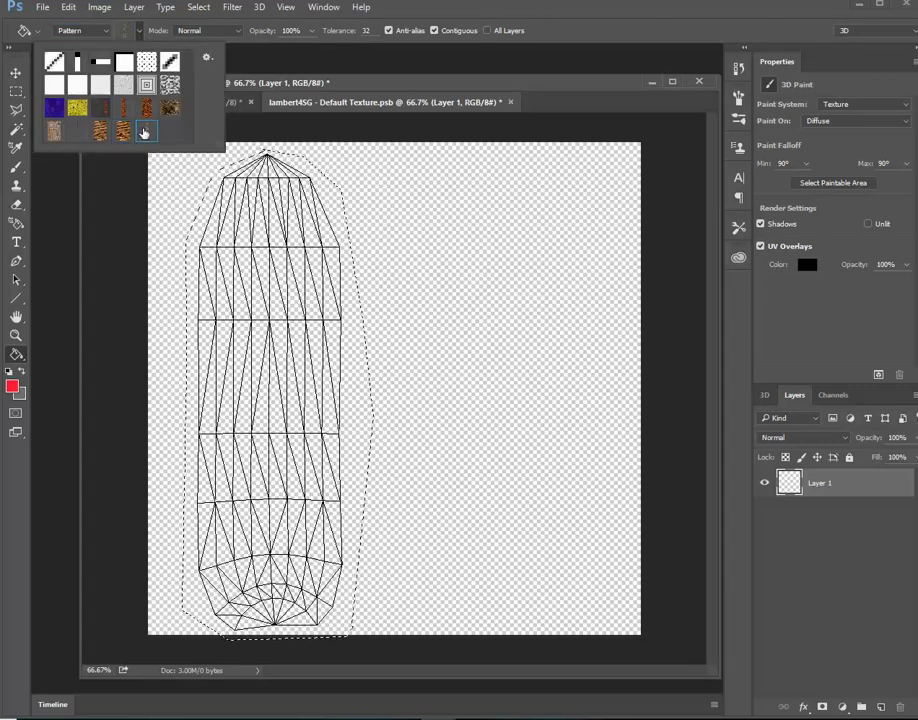
{"action": "left_click", "coordinate": [880, 707]}
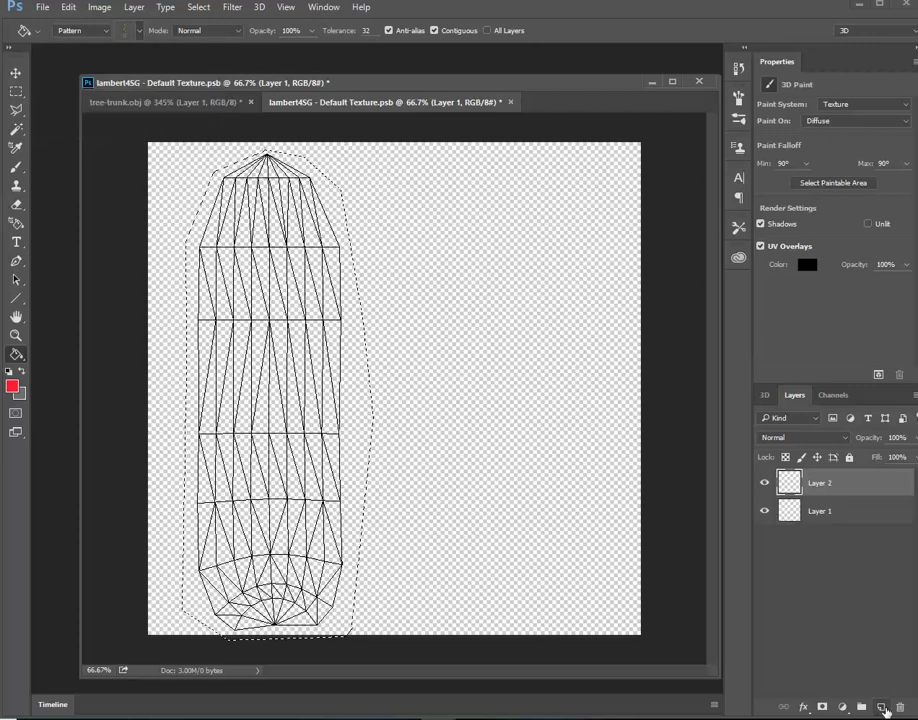
{"action": "left_click", "coordinate": [264, 206]}
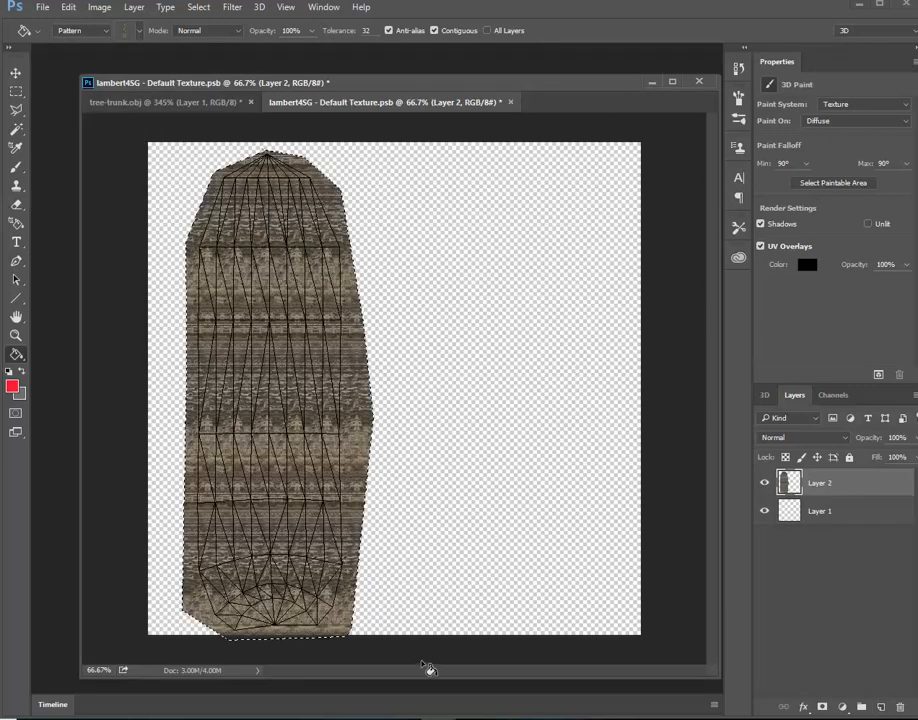
Close the lambert4SG - Default Texture document and save its changes to update the tree-trunk.obj model
{"action": "left_click", "coordinate": [510, 102]}
{"action": "left_click", "coordinate": [368, 258]}
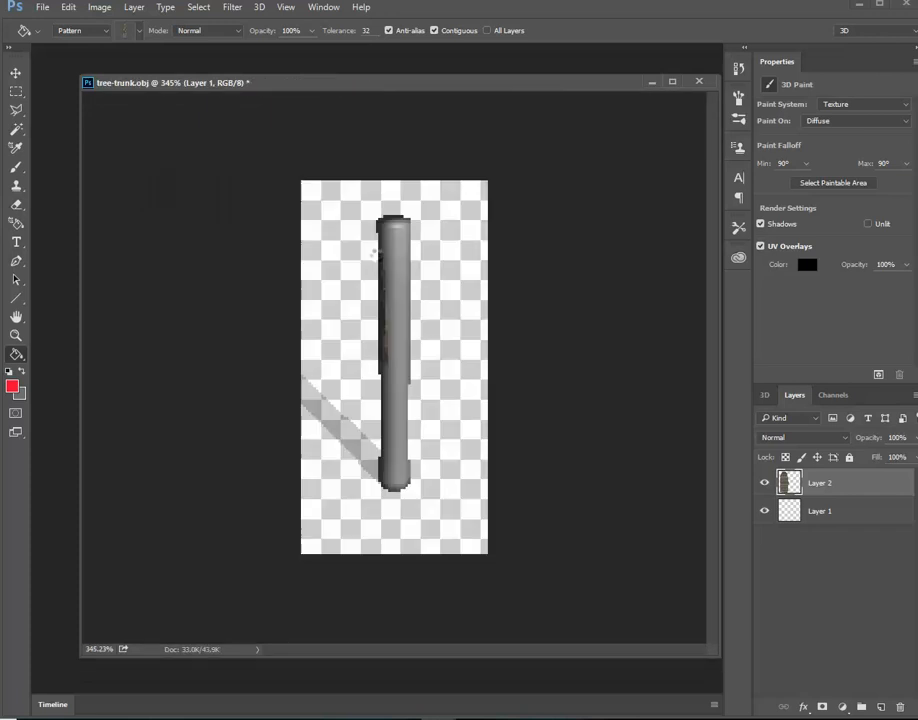
{"action": "left_click", "coordinate": [397, 299], "text": "alt"}
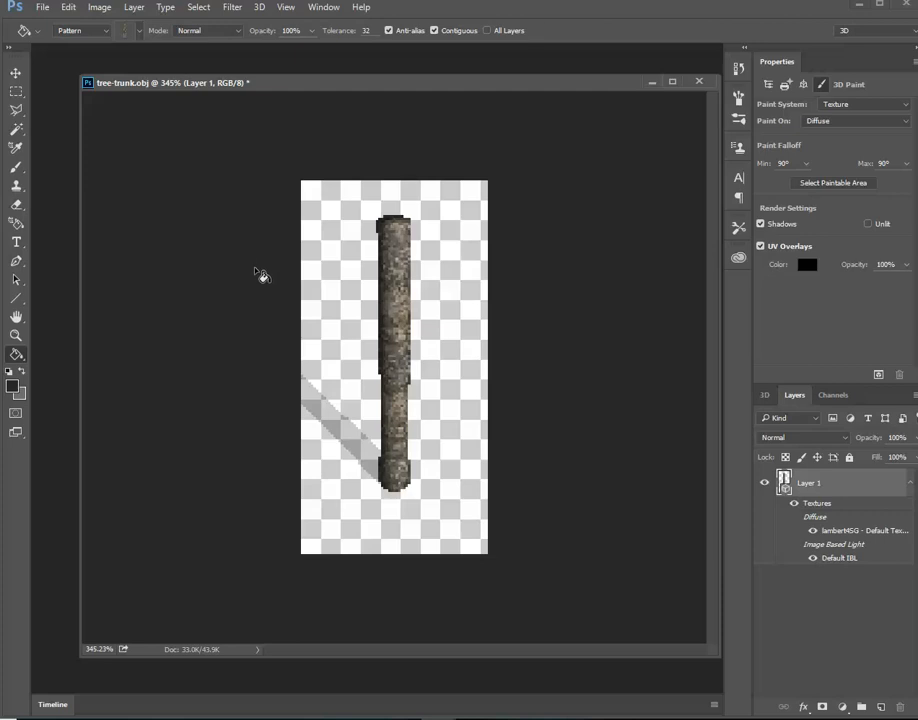
Reopen the trunk's diffuse texture and save it as JPEG lambert4SG - Default Texture1.jpg in the Desktop's ASu folder at quality 12
{"action": "double_click", "coordinate": [842, 532]}
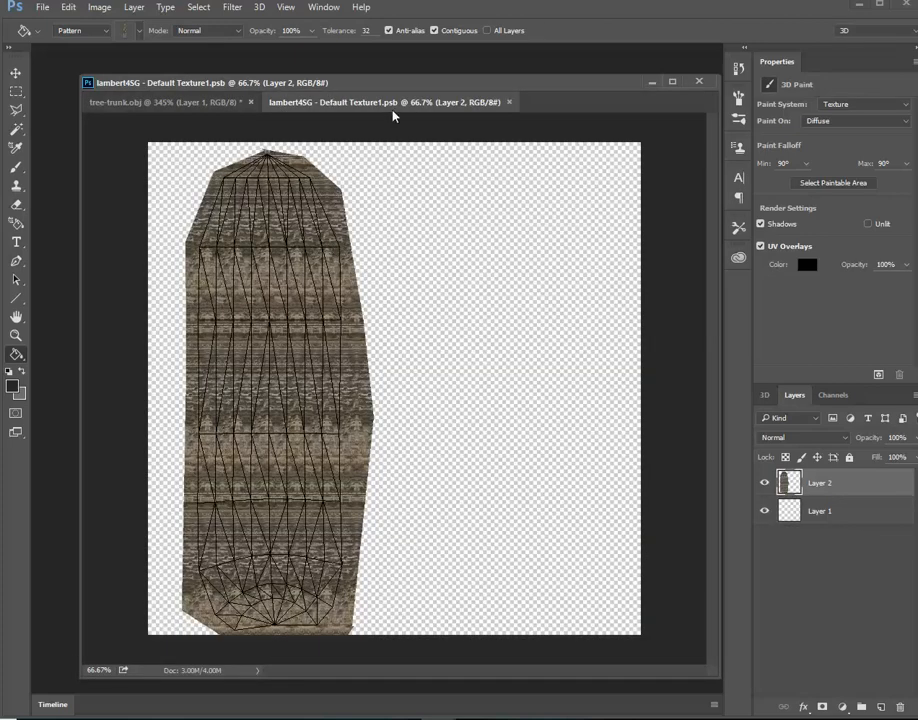
{"action": "left_click", "coordinate": [43, 13]}
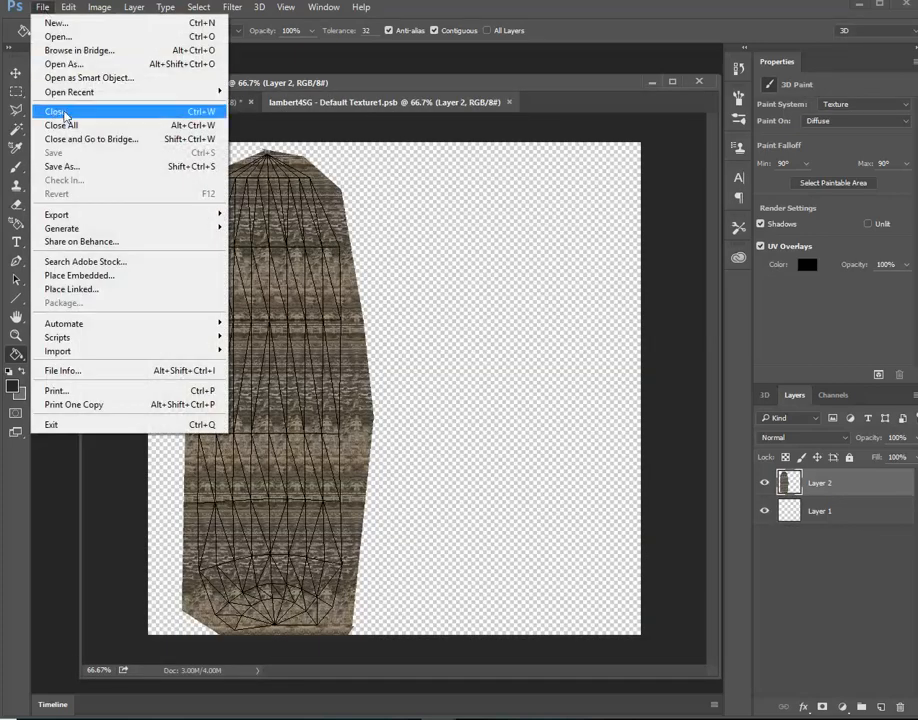
{"action": "left_click", "coordinate": [68, 166]}
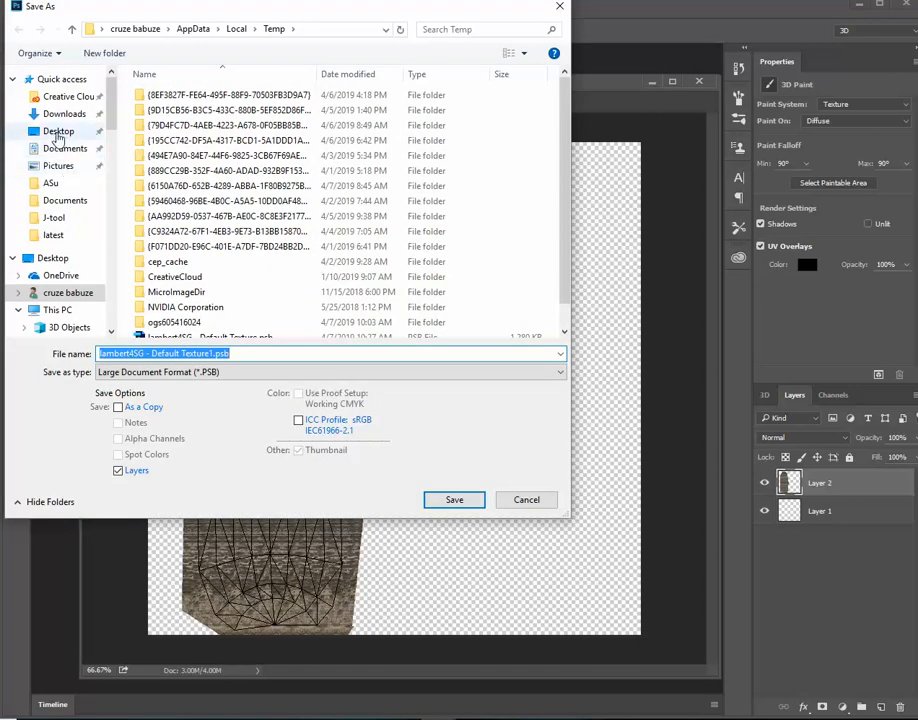
{"action": "left_click", "coordinate": [56, 132]}
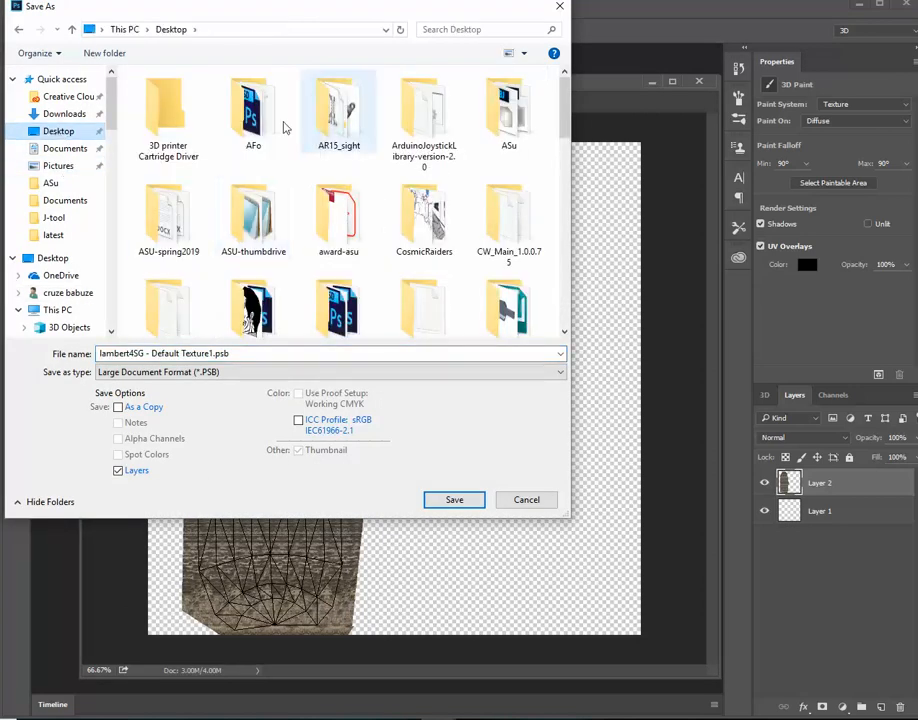
{"action": "left_click", "coordinate": [495, 100]}
{"action": "double_click", "coordinate": [495, 100]}
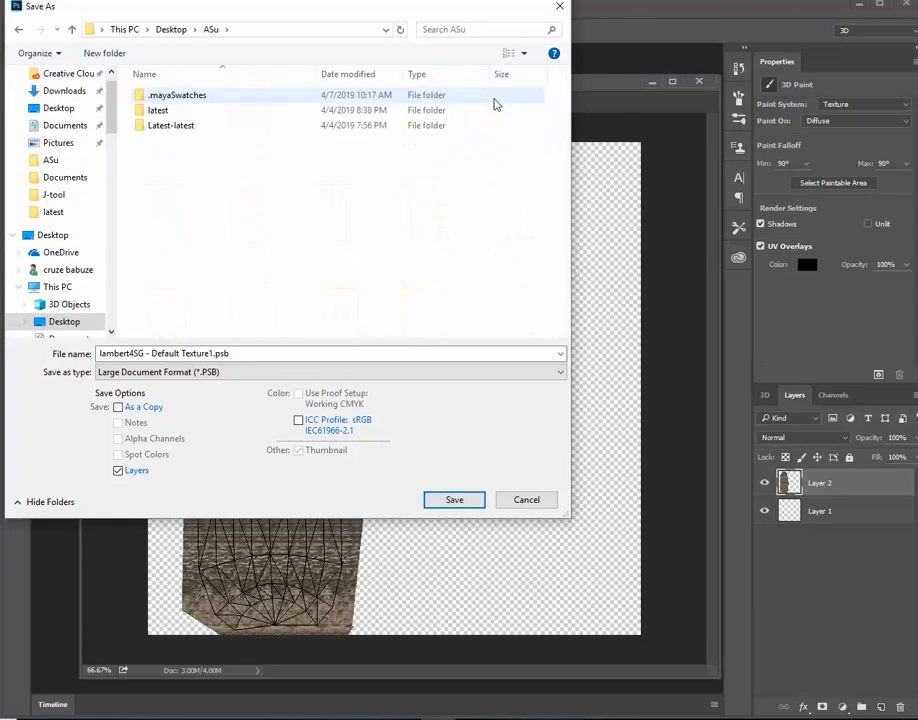
{"action": "left_click", "coordinate": [190, 372]}
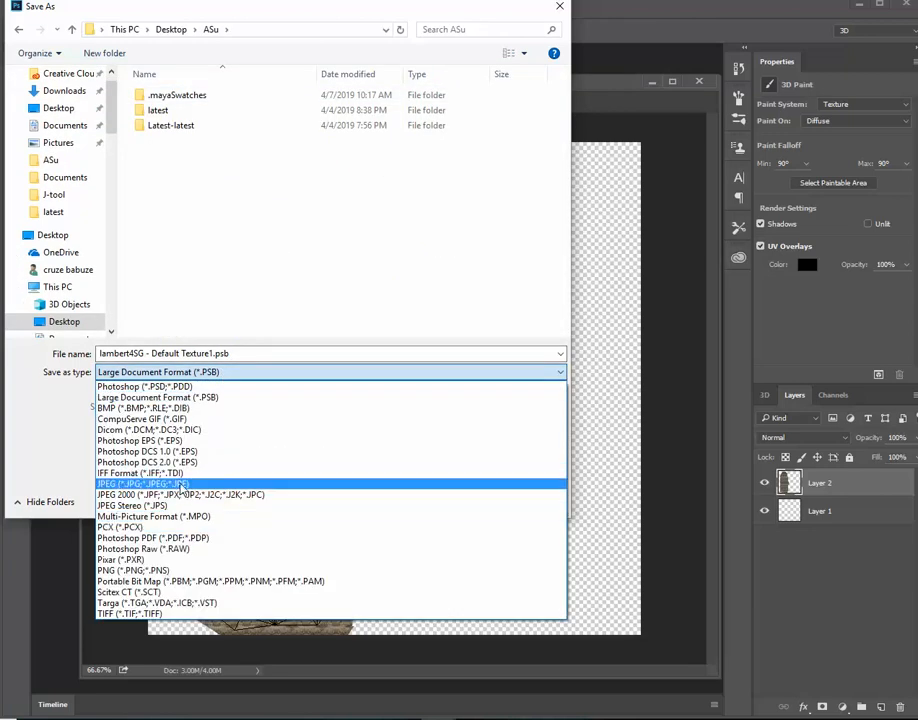
{"action": "left_click", "coordinate": [160, 483]}
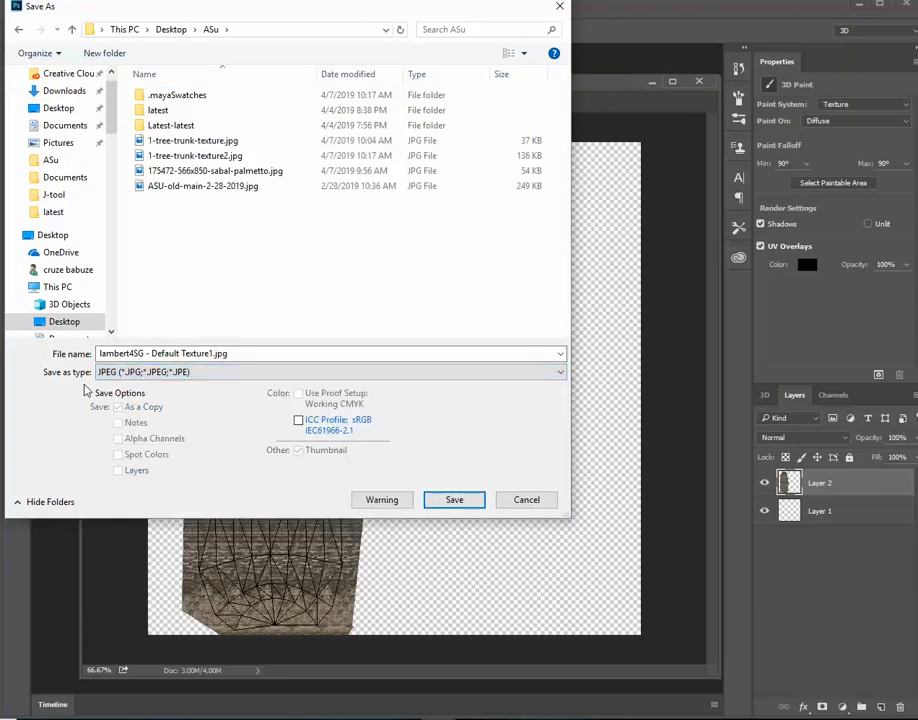
{"action": "left_click", "coordinate": [445, 500]}
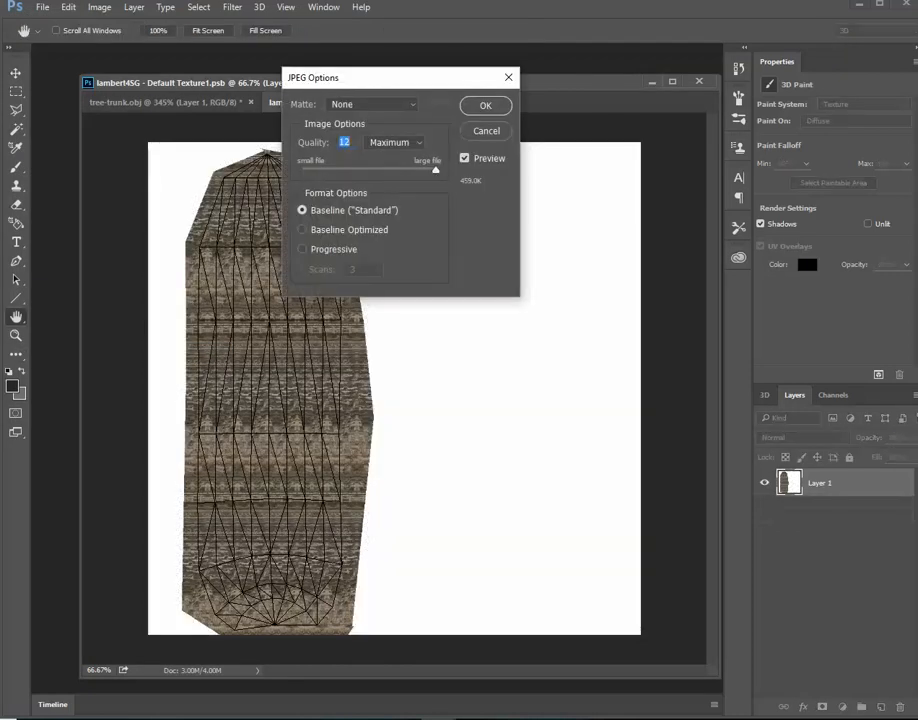
{"action": "left_click", "coordinate": [485, 105]}
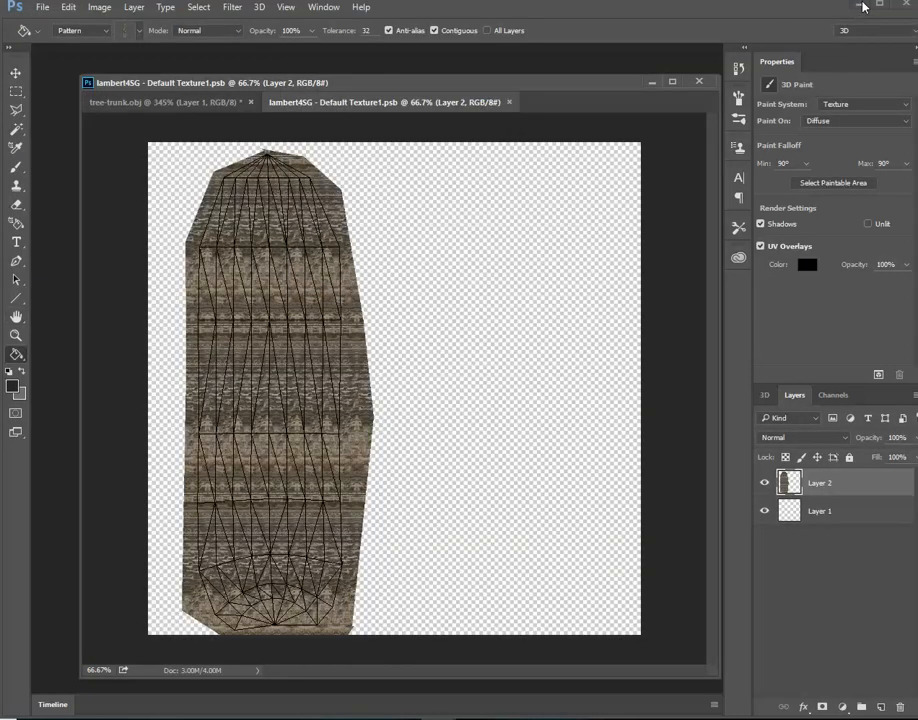
Switch to Maya and open the material attributes of the tree trunk cylinder
{"action": "left_click", "coordinate": [863, 7]}
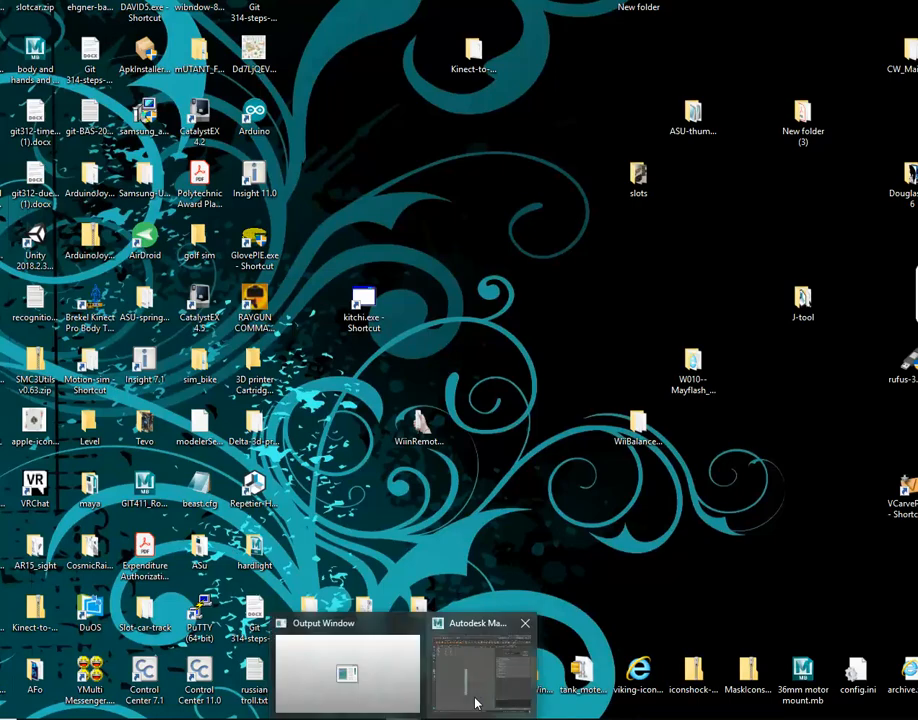
{"action": "left_click", "coordinate": [475, 700]}
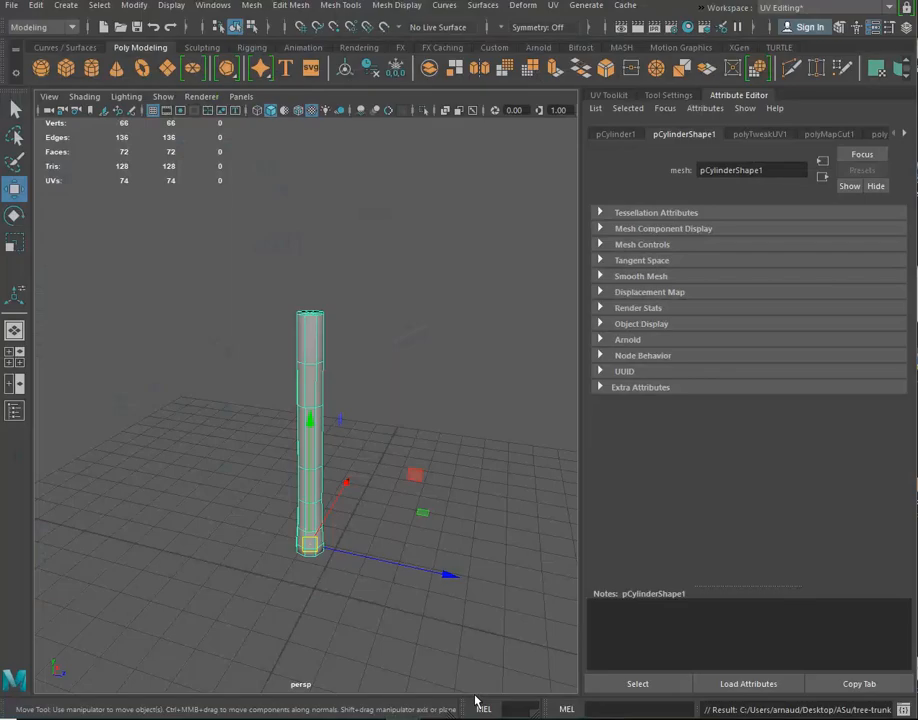
{"action": "right_click", "coordinate": [312, 316]}
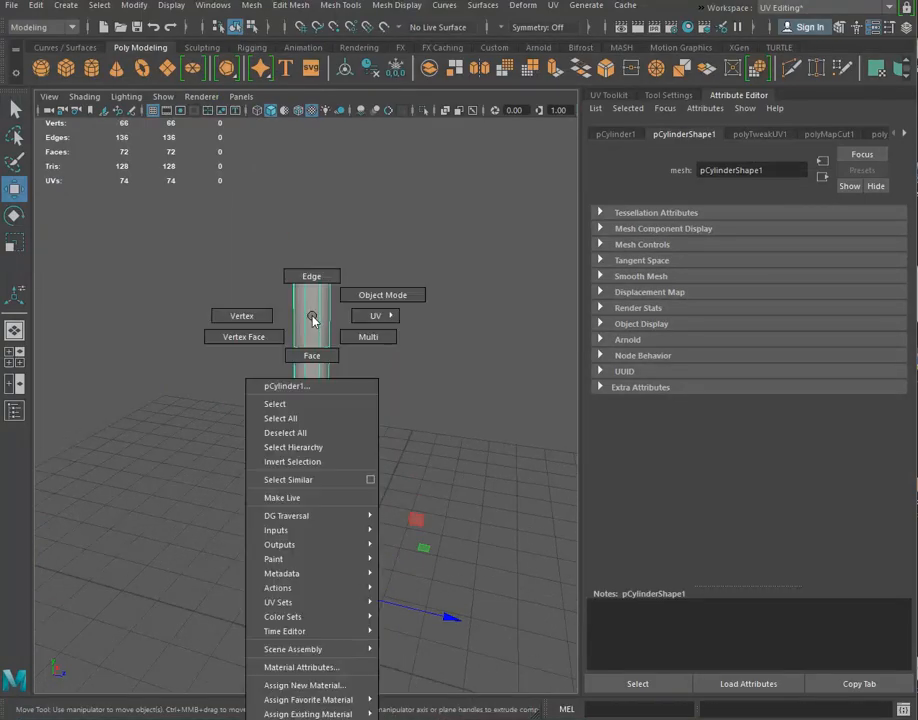
{"action": "left_click", "coordinate": [318, 668]}
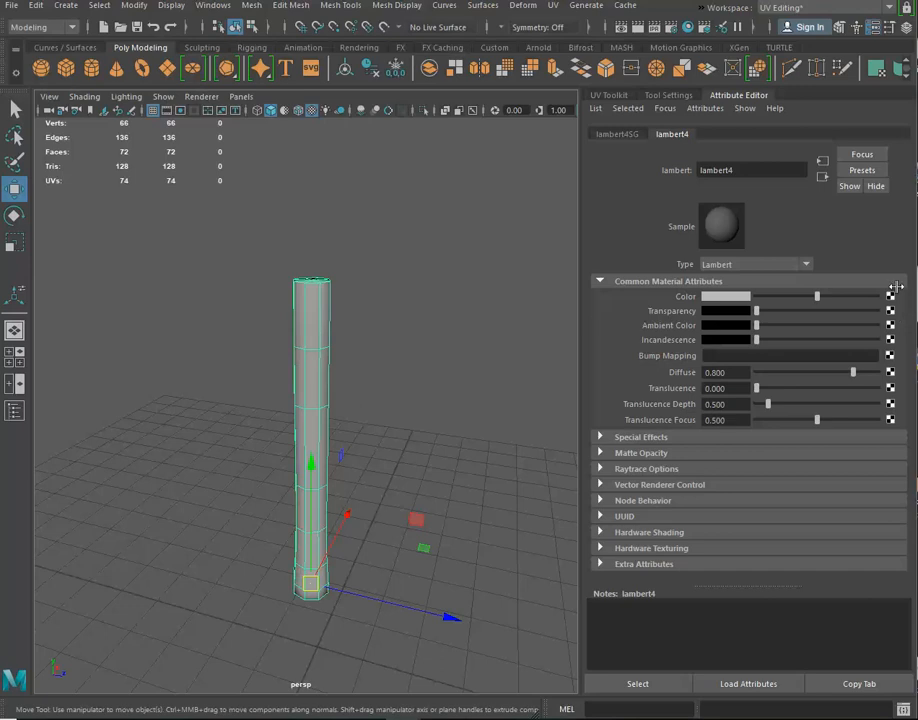
Map a File texture to the lambert4 material's Color and load lambert4SG - Default Texture1.jpg from the Desktop's ASu folder
{"action": "left_click", "coordinate": [890, 297]}
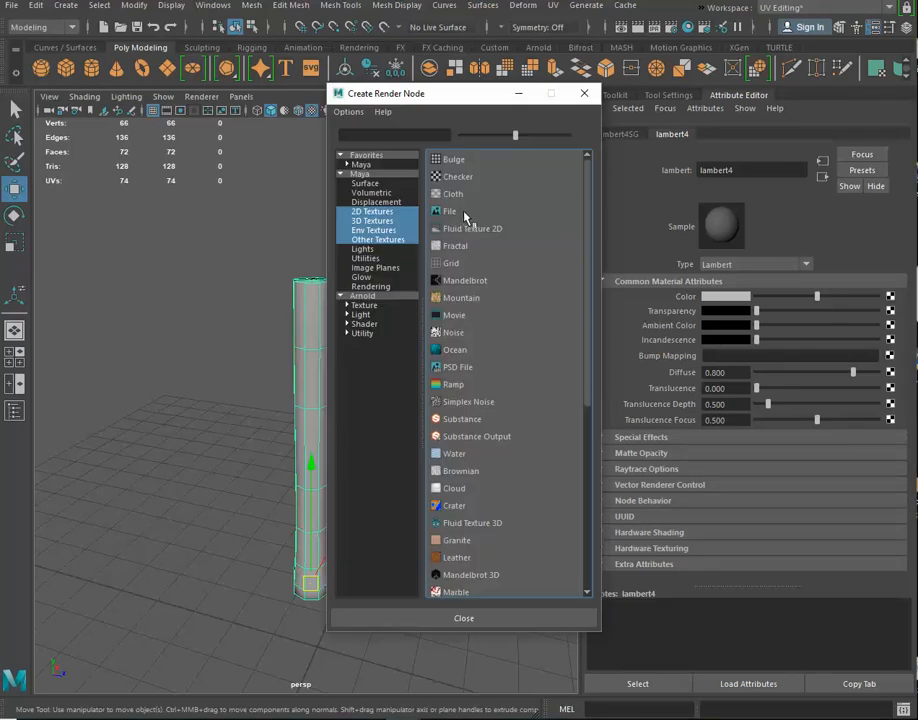
{"action": "left_click", "coordinate": [451, 324]}
{"action": "left_click", "coordinate": [885, 331]}
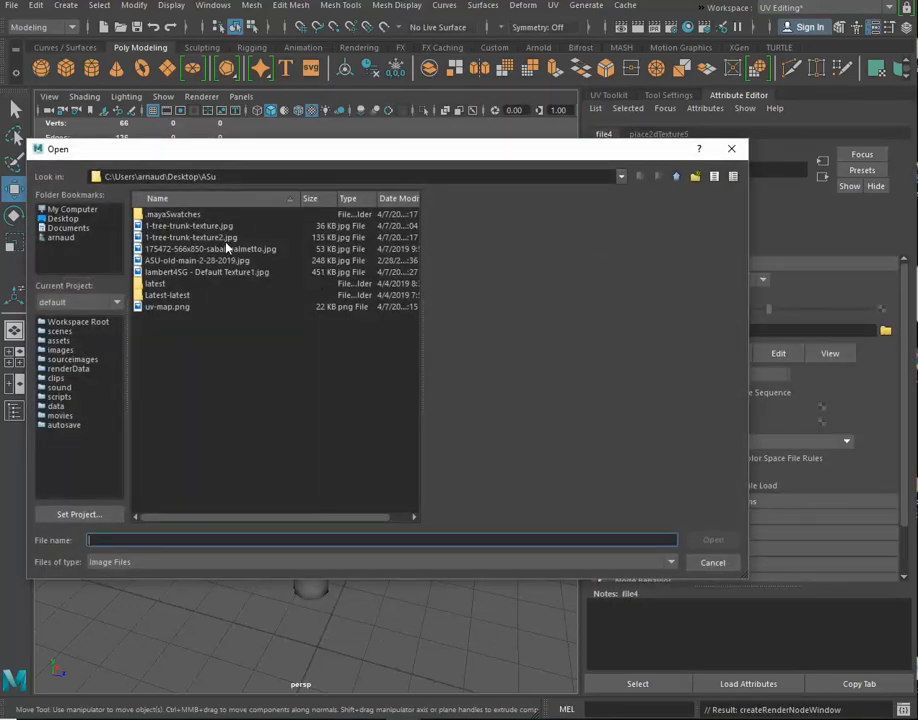
{"action": "left_click", "coordinate": [228, 273]}
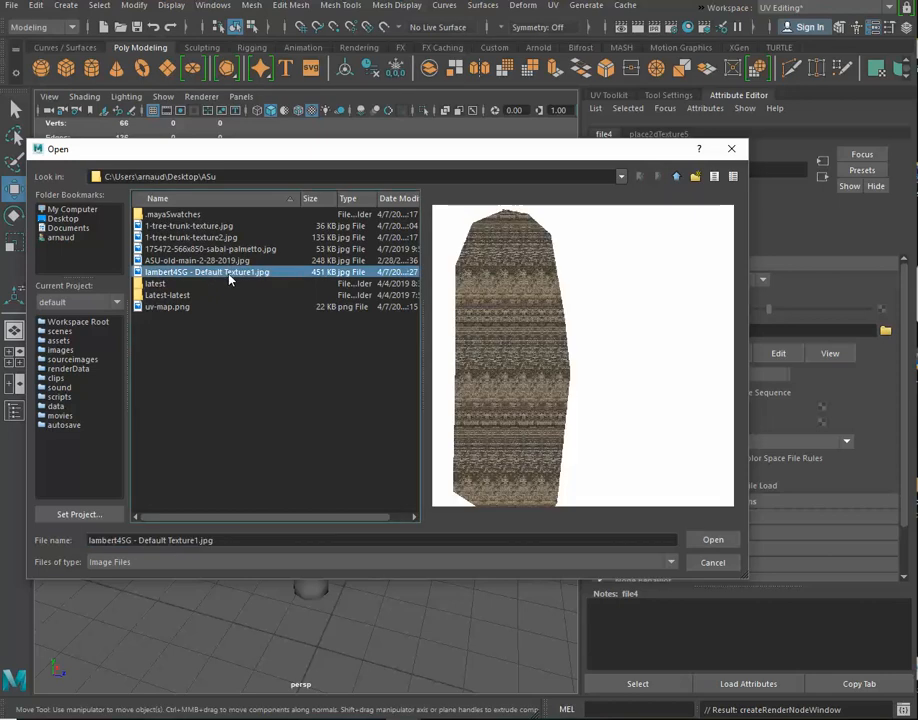
{"action": "left_click", "coordinate": [713, 541]}
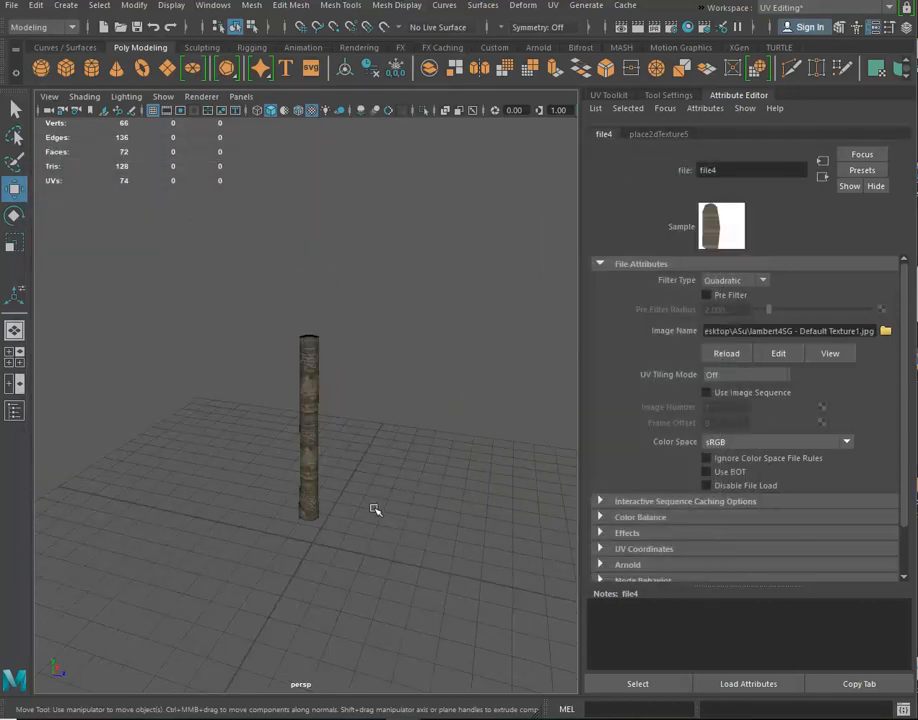
{"action": "left_click_drag", "start_coordinate": [348, 508], "coordinate": [272, 464]}
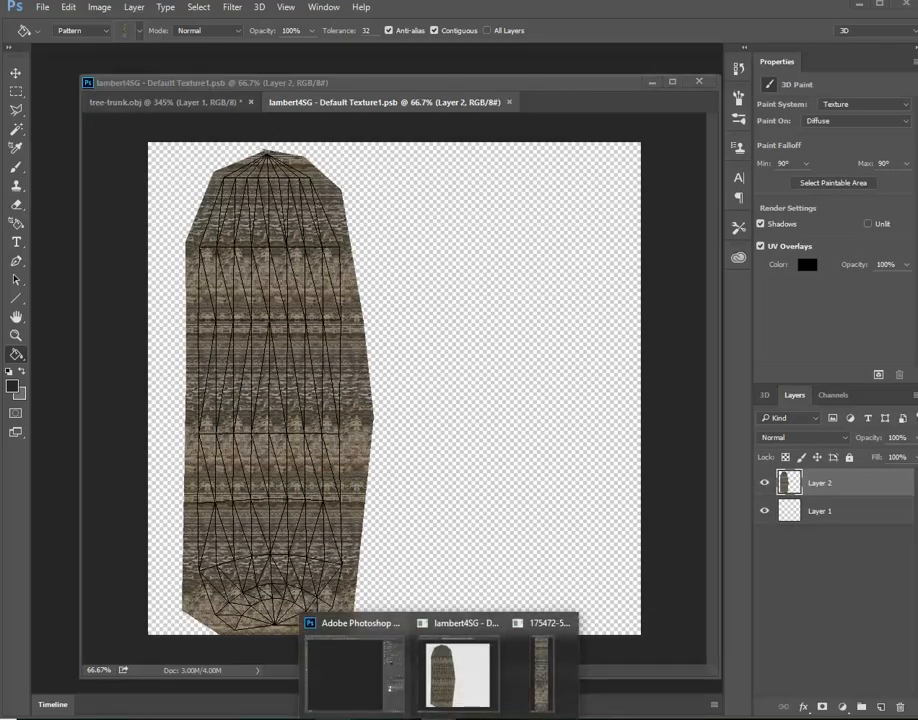
{"action": "mouse_move", "coordinate": [346, 682]}
{"action": "left_click", "coordinate": [470, 655]}
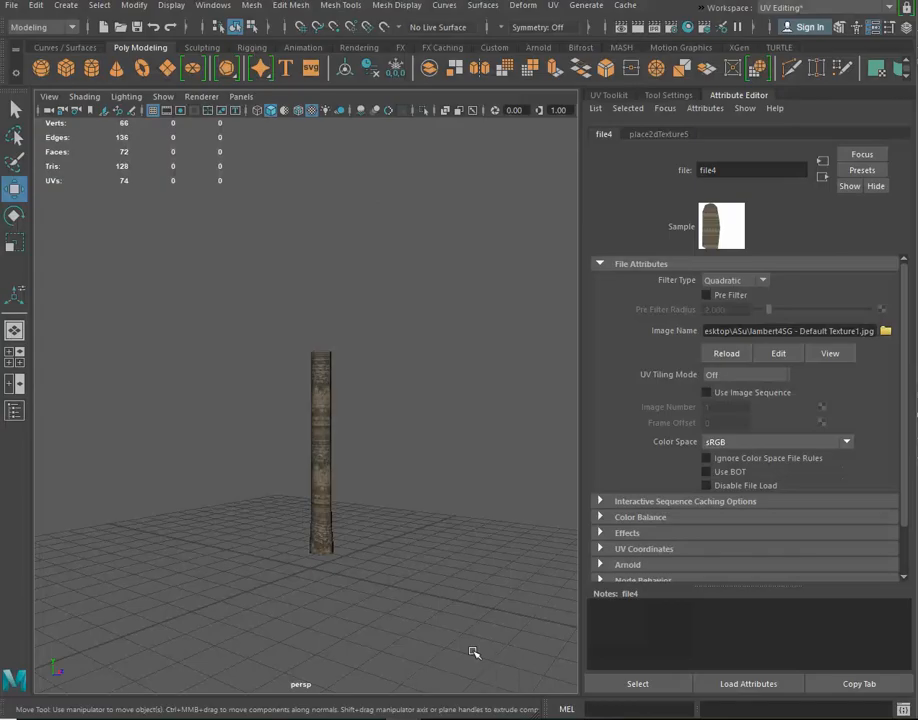